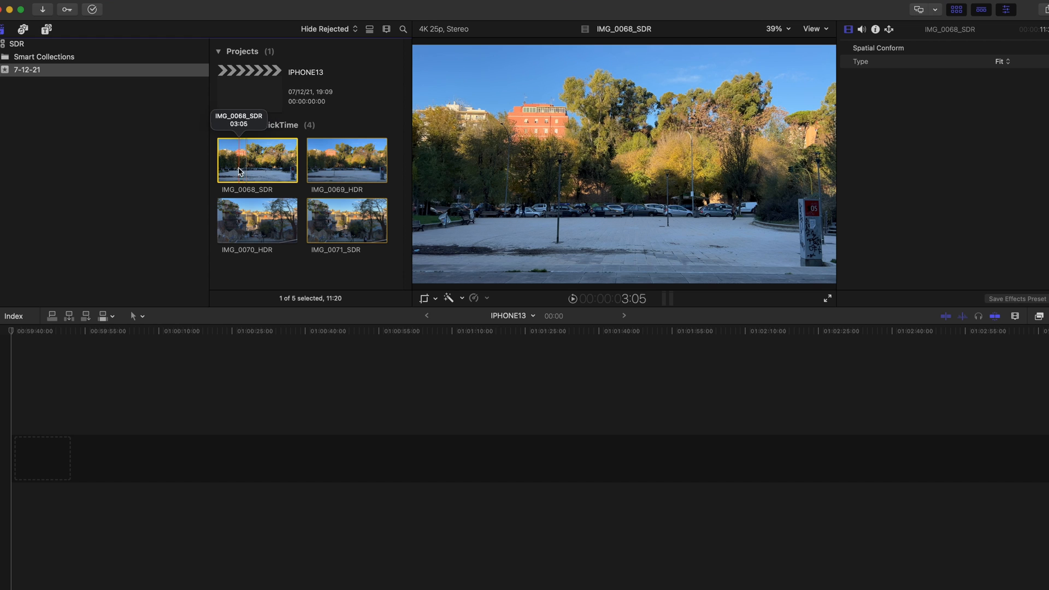
Step: Append IMG_0068_SDR from about 03:20 and IMG_0069_HDR from 06:17 through their ends to the IPHONE13 timeline, acknowledging the HDR notice
key("i")
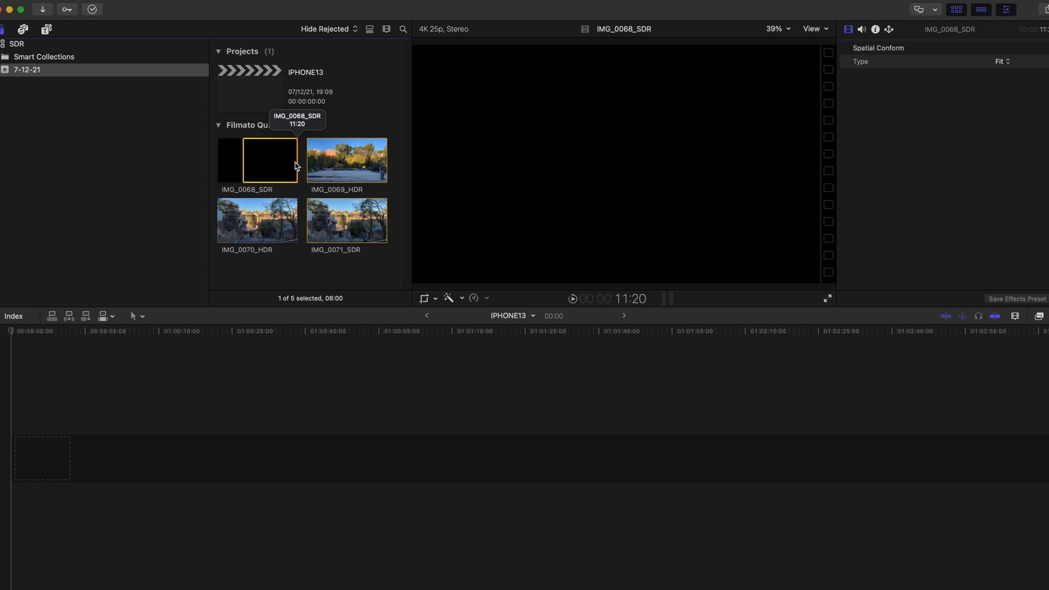
key("e")
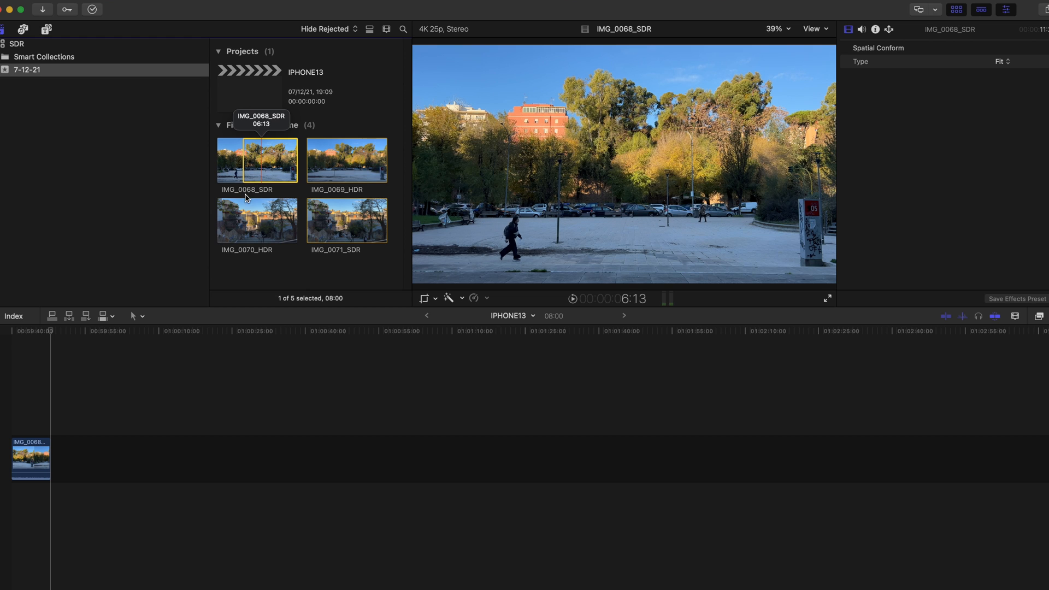
left_click(335, 161)
key("i")
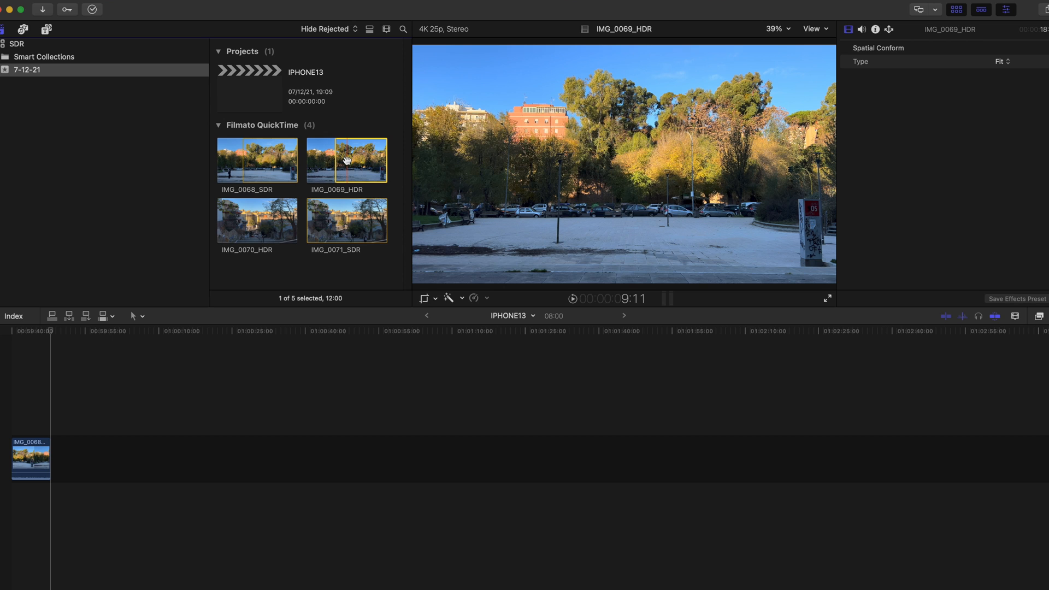
key("e")
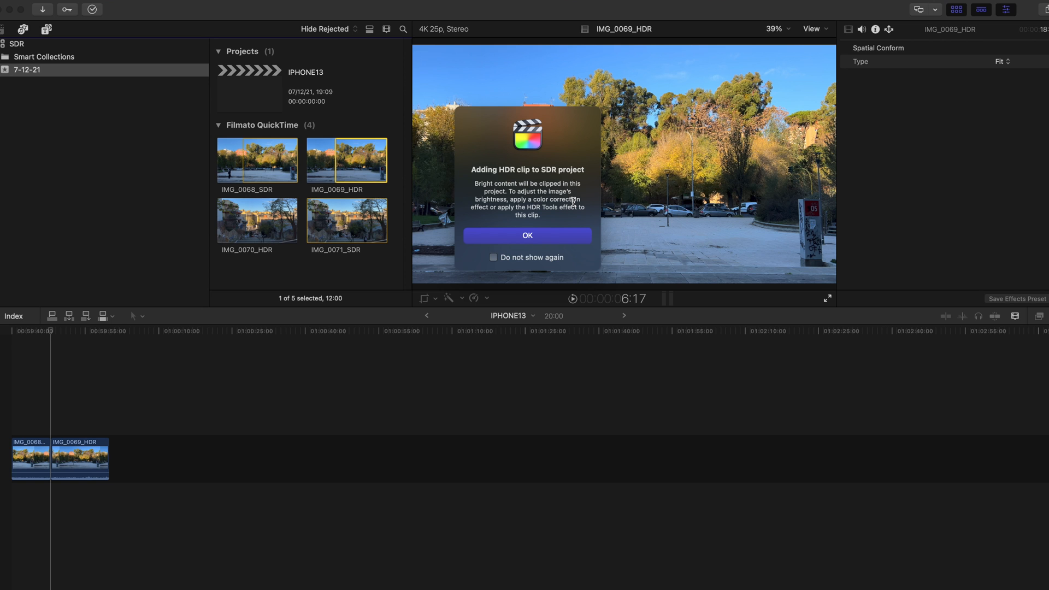
left_click(526, 235)
Step: Show the clip information of IMG_0069_HDR in the timeline to check its color space
left_click(96, 449)
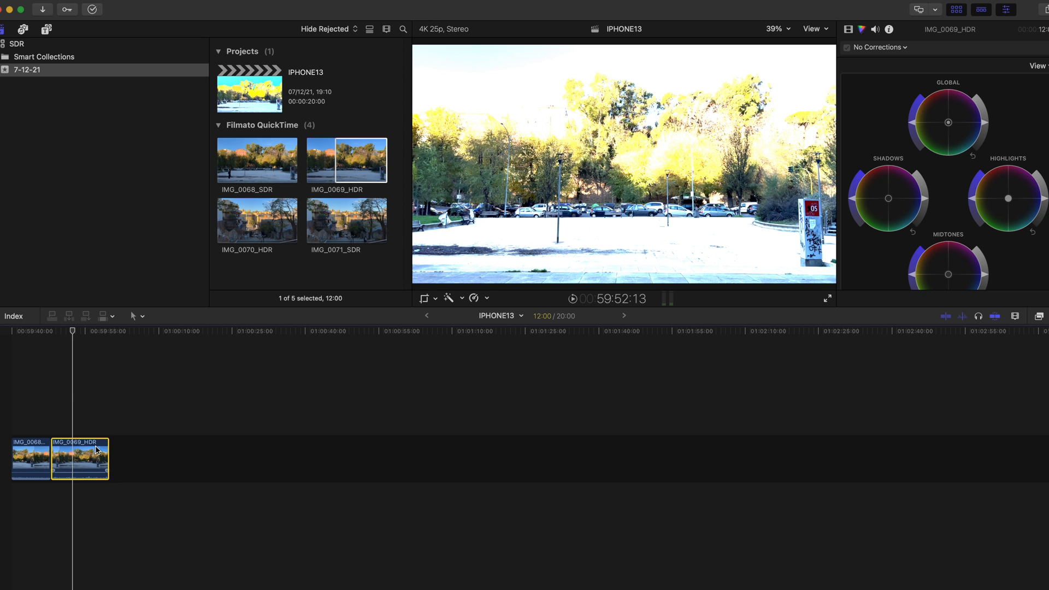
left_click(44, 82)
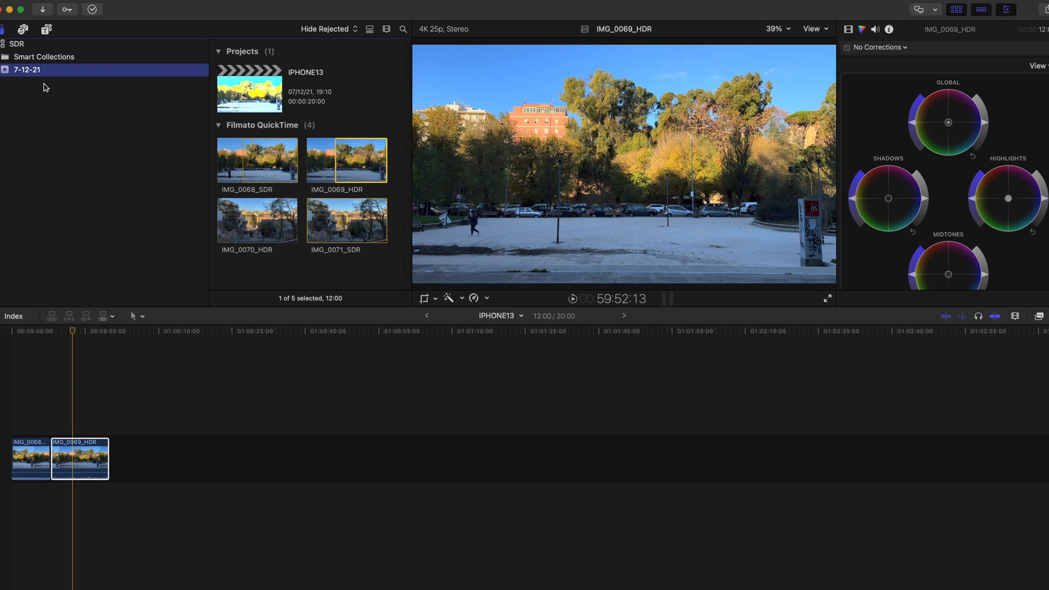
left_click(890, 28)
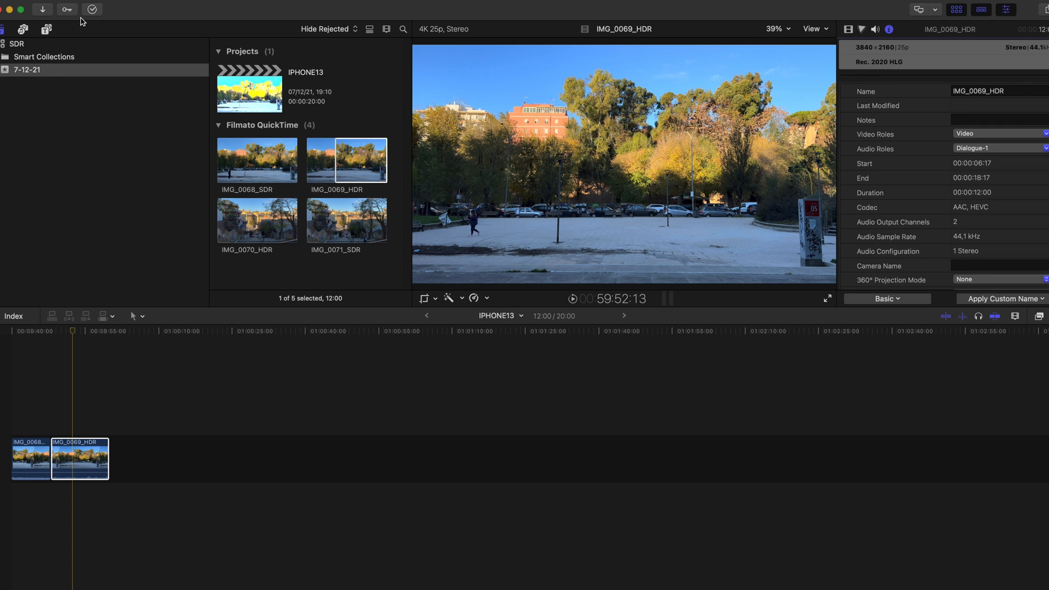
Step: Examine the IPHONE13 project's video and color space settings, leaving them without applying changes
left_click(260, 90)
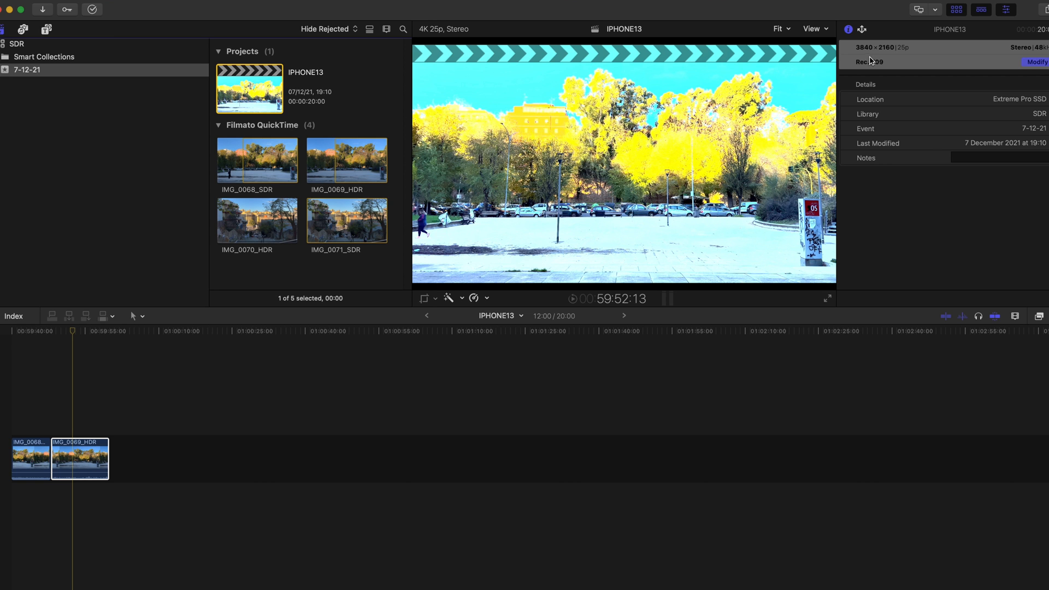
left_click(1038, 63)
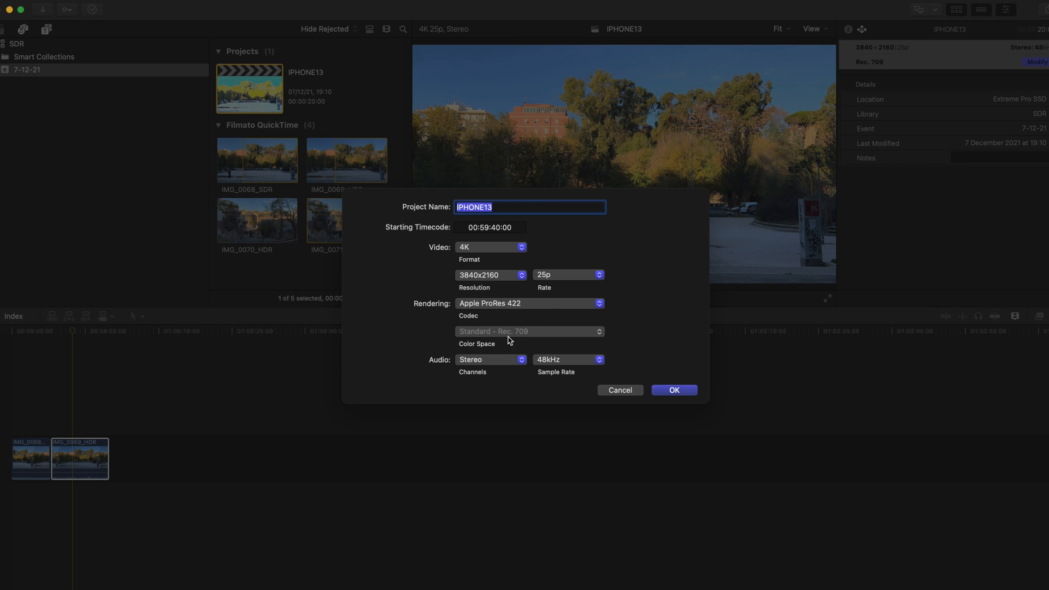
left_click(618, 390)
left_click(271, 343)
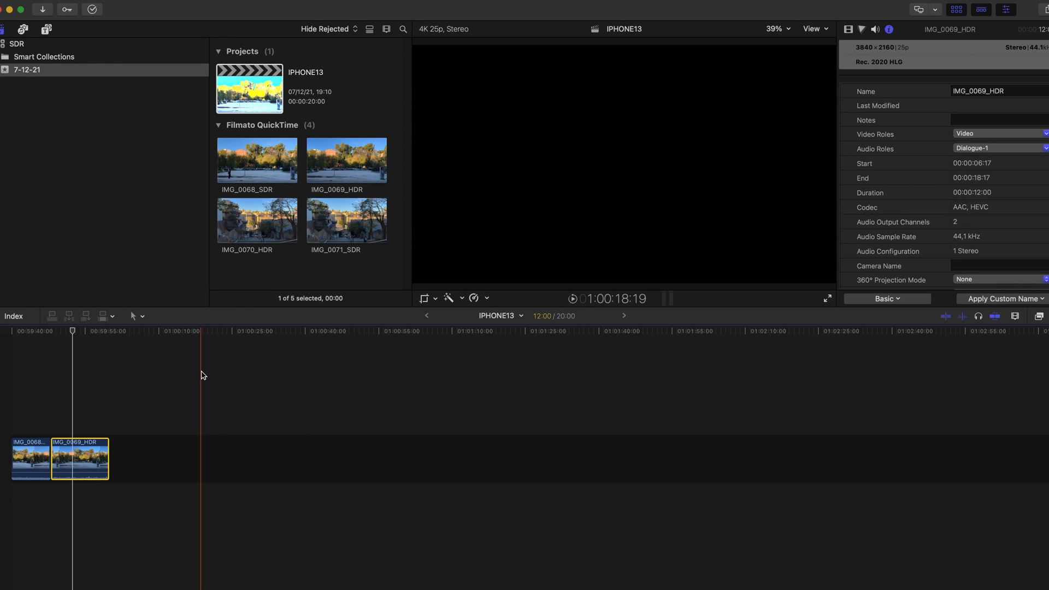
Step: Review the Standard and Wide Gamut HDR color processing options of the SDR library, and cancel without changing the setting
left_click(18, 48)
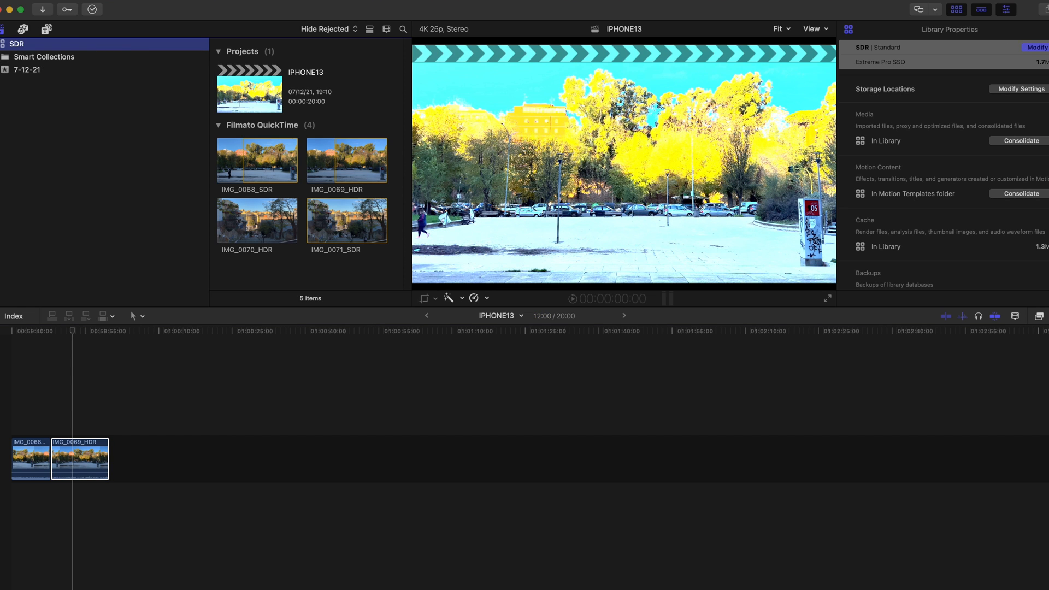
left_click(1039, 48)
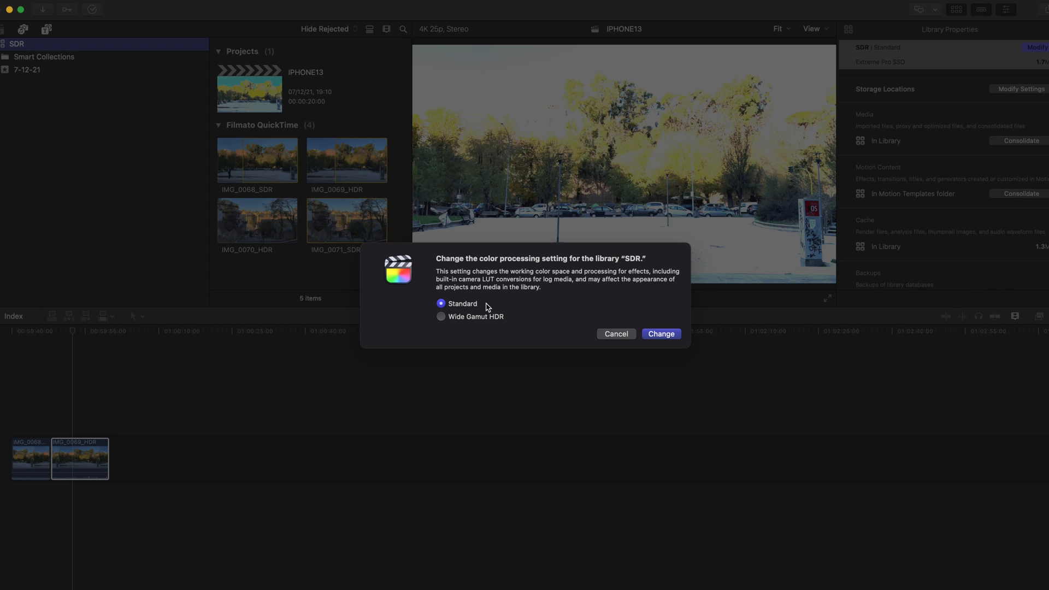
left_click(442, 317)
left_click(444, 305)
left_click(616, 334)
left_click(143, 390)
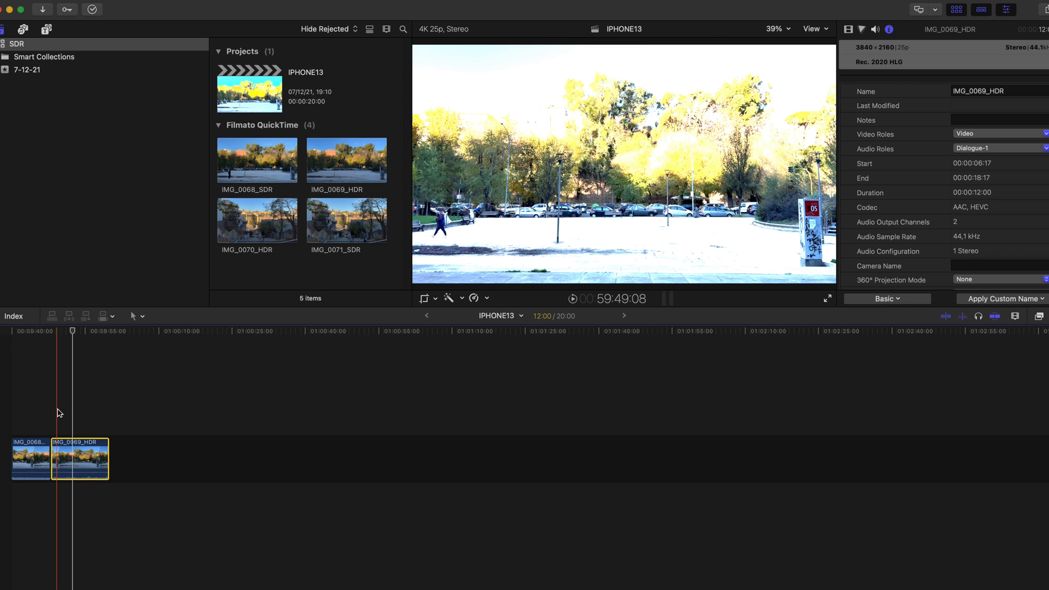
Step: Compare the picture of IMG_0068_SDR with that of IMG_0069_HDR in the timeline
key("super+equal")
scroll(163, 426, "left", 3)
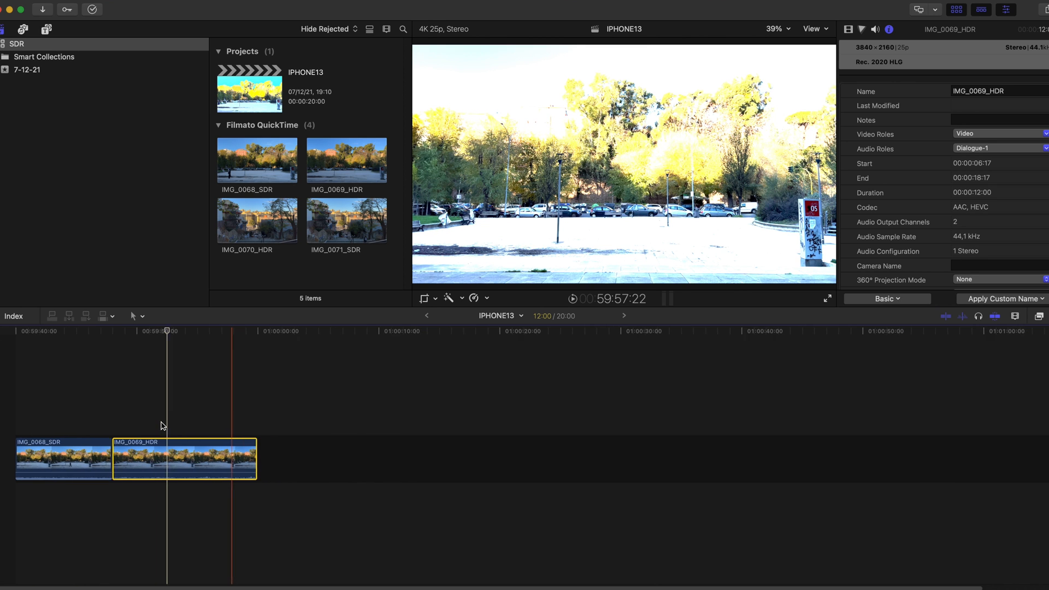
left_click(57, 427)
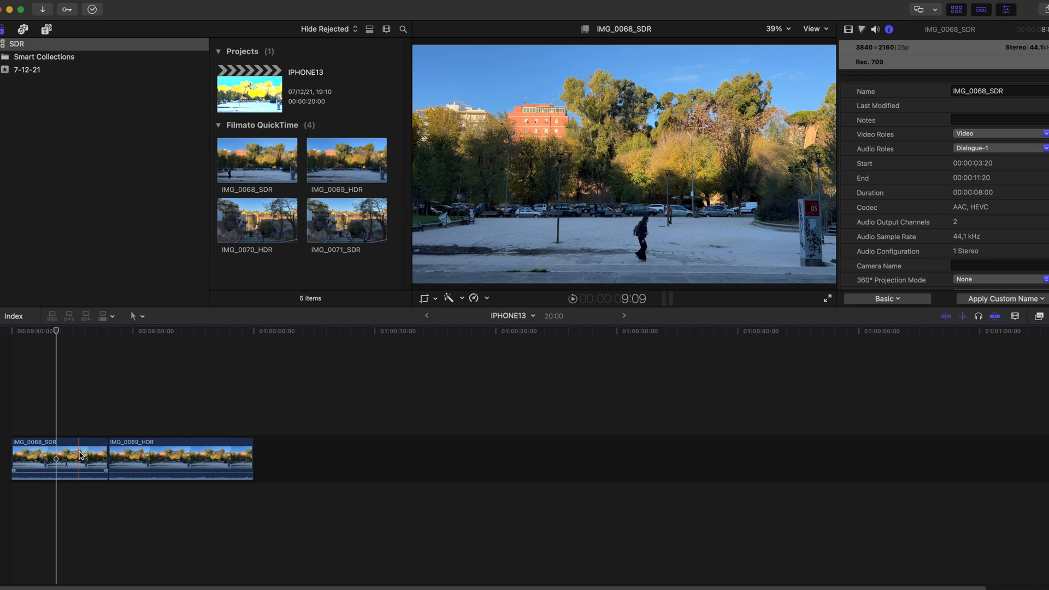
left_click(147, 412)
Step: Darken IMG_0069_HDR by lowering the highlights brightness in a Color Wheels correction, and turn that correction off
left_click(166, 444)
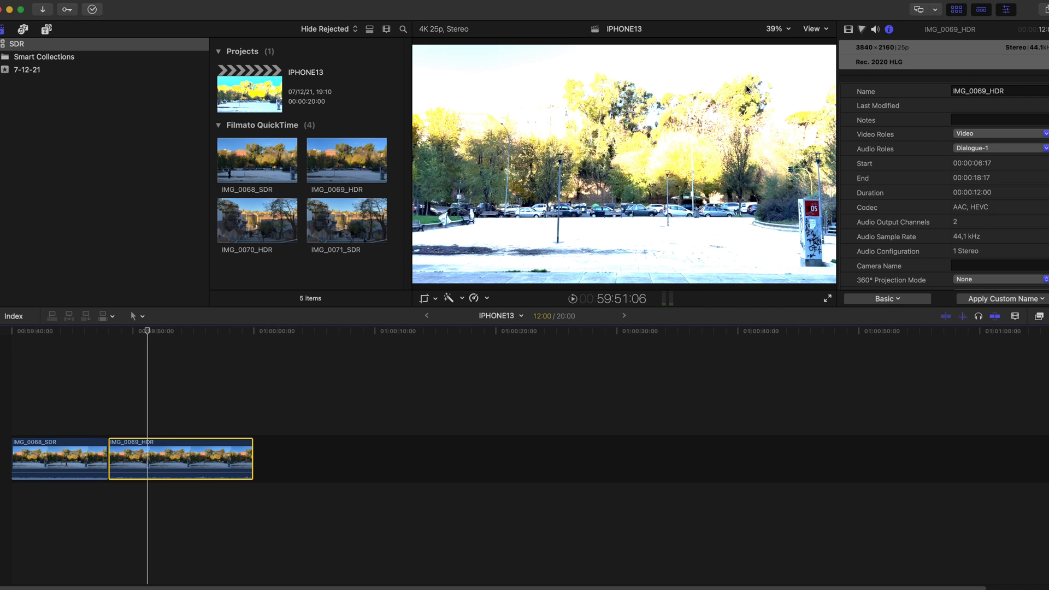
left_click(862, 30)
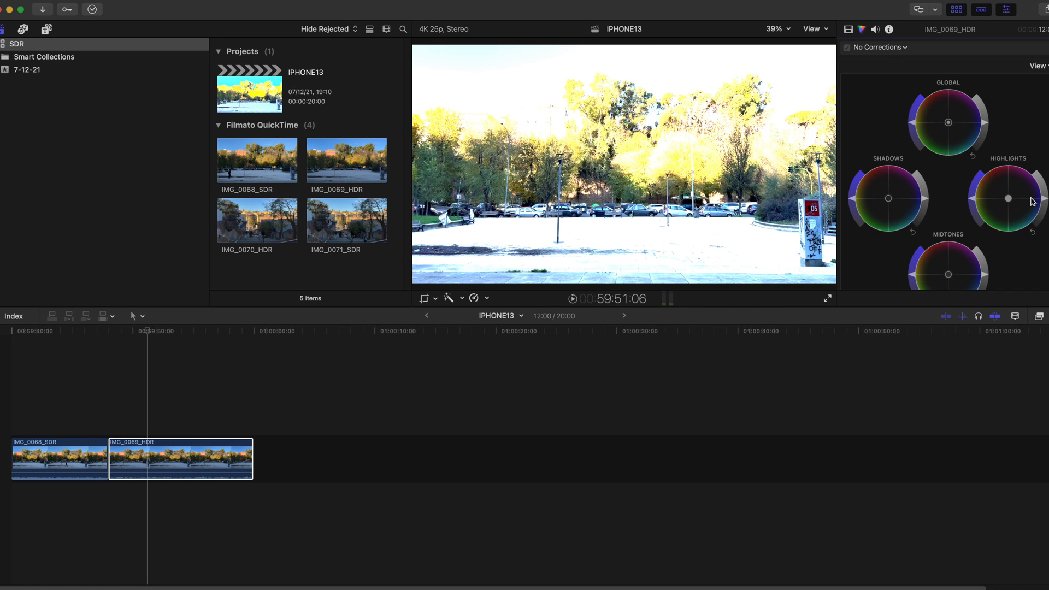
left_click_drag(1044, 201, 1014, 249)
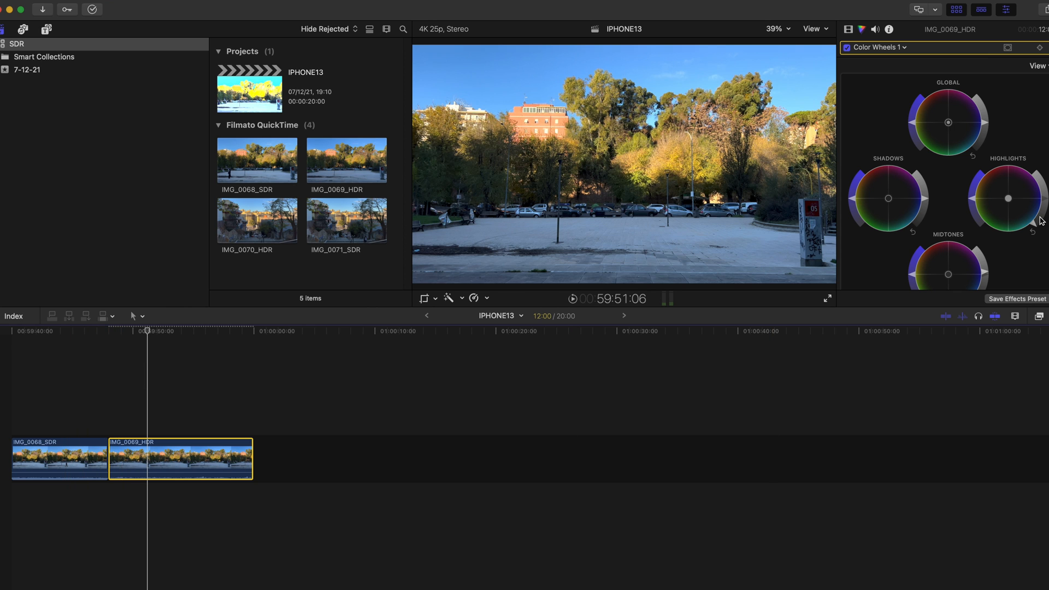
left_click_drag(1035, 227, 1034, 230)
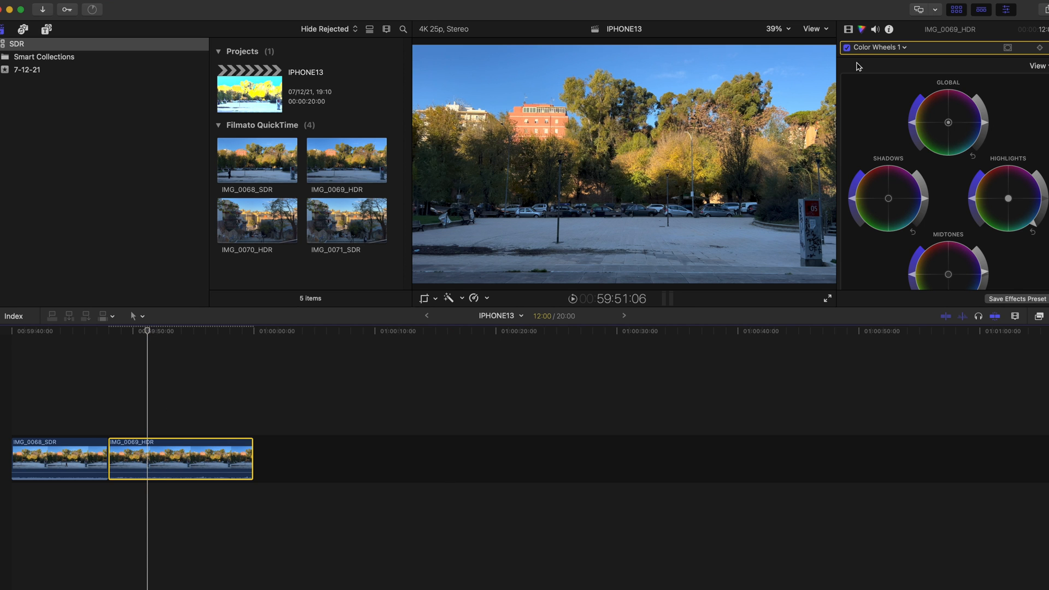
left_click(847, 48)
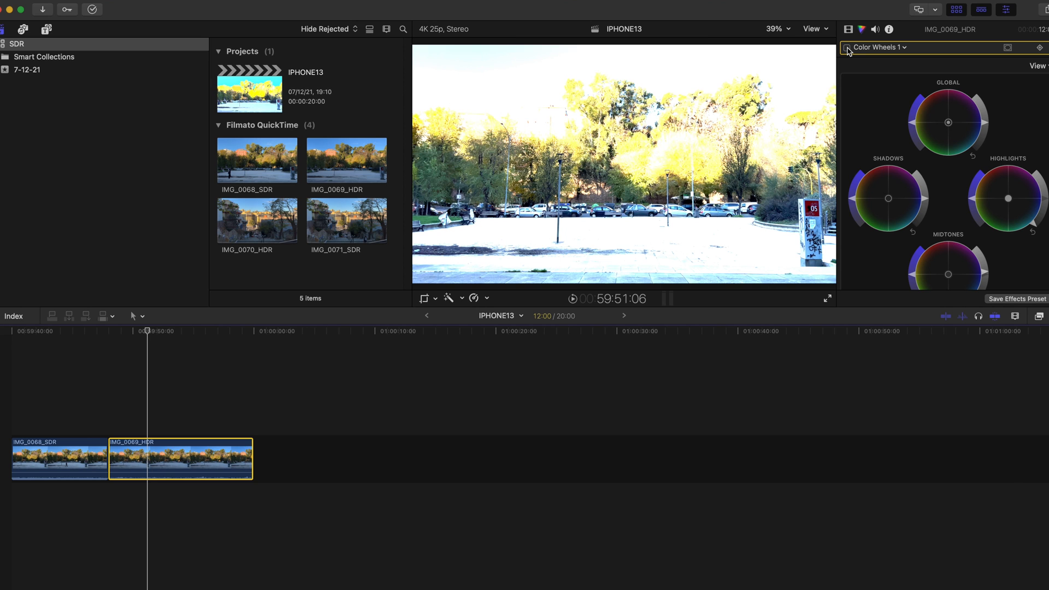
Step: Apply the HDR Tools effect to IMG_0069_HDR, set its mode to HLG to Rec. 709 SDR, and play the timeline
key("super+5")
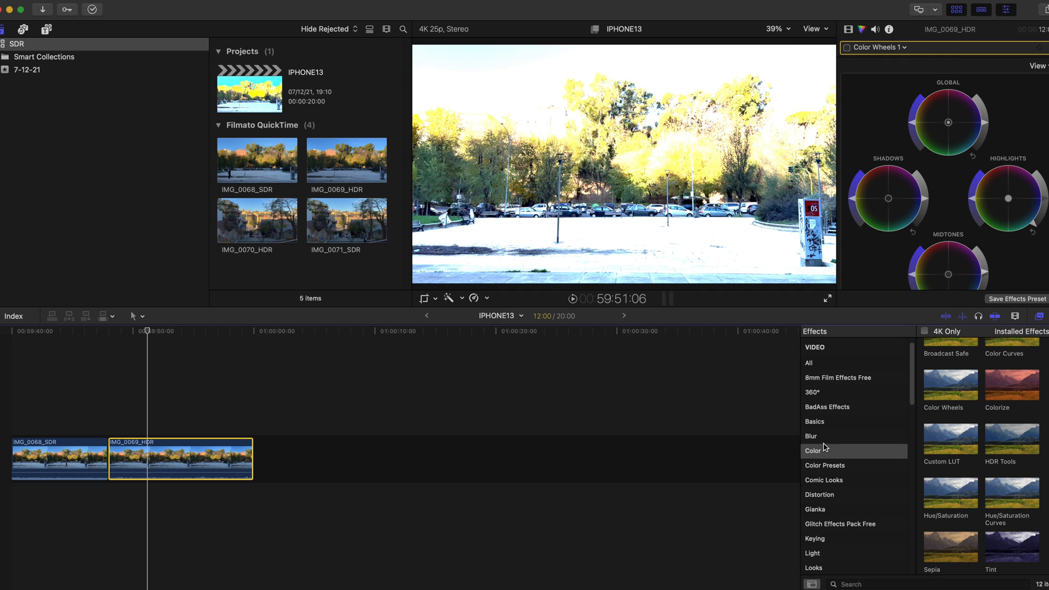
left_click(1008, 441)
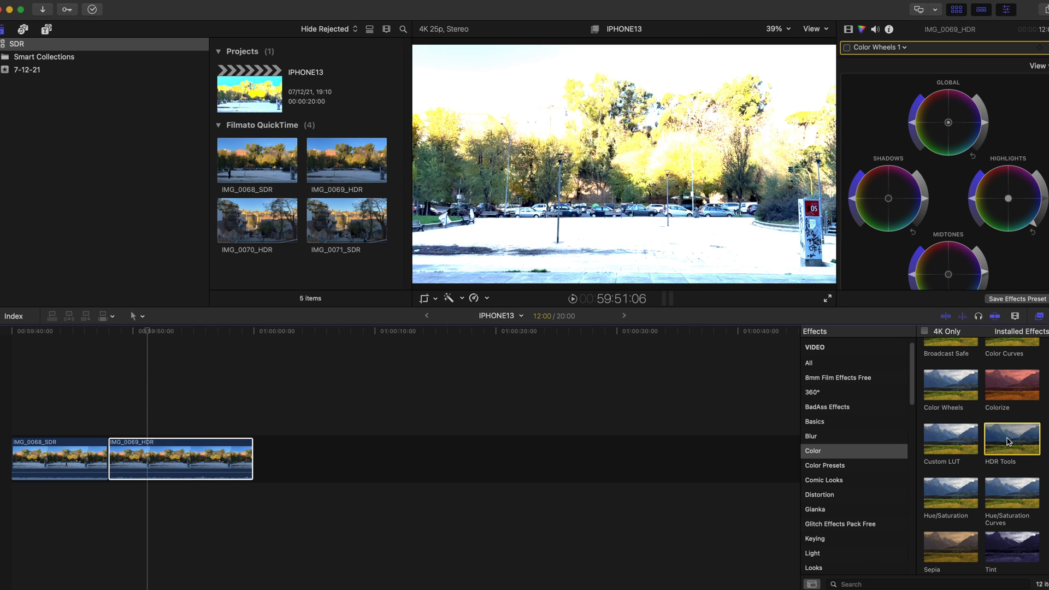
left_click_drag(1009, 441, 218, 458)
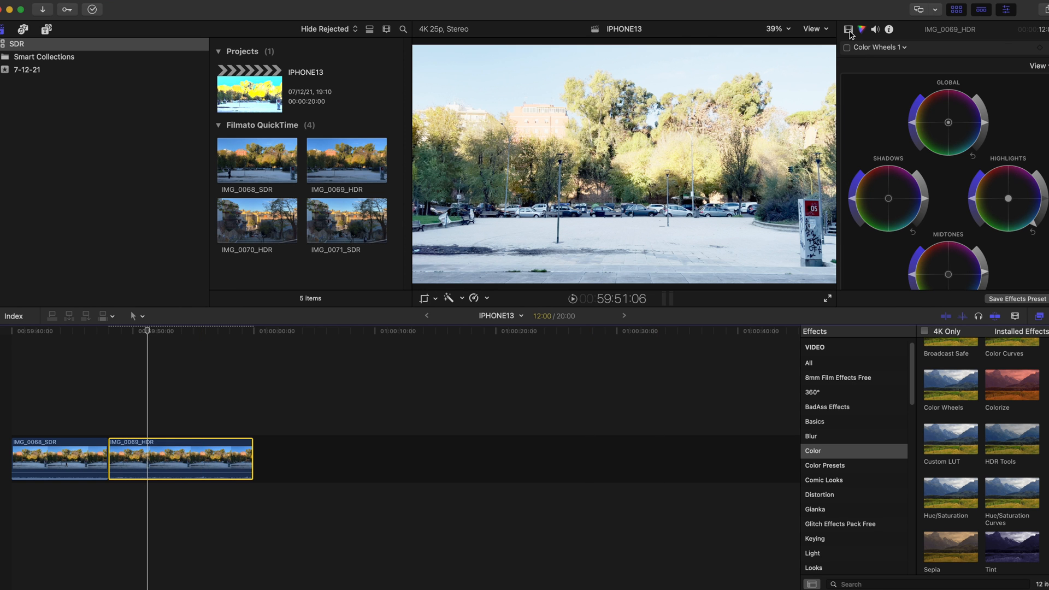
left_click(848, 29)
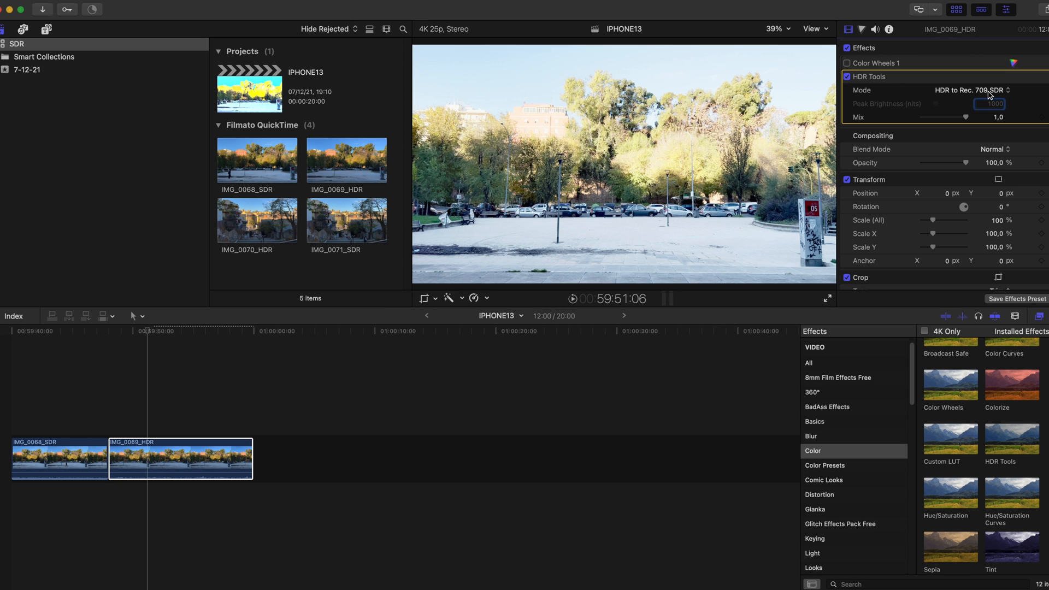
left_click(1007, 92)
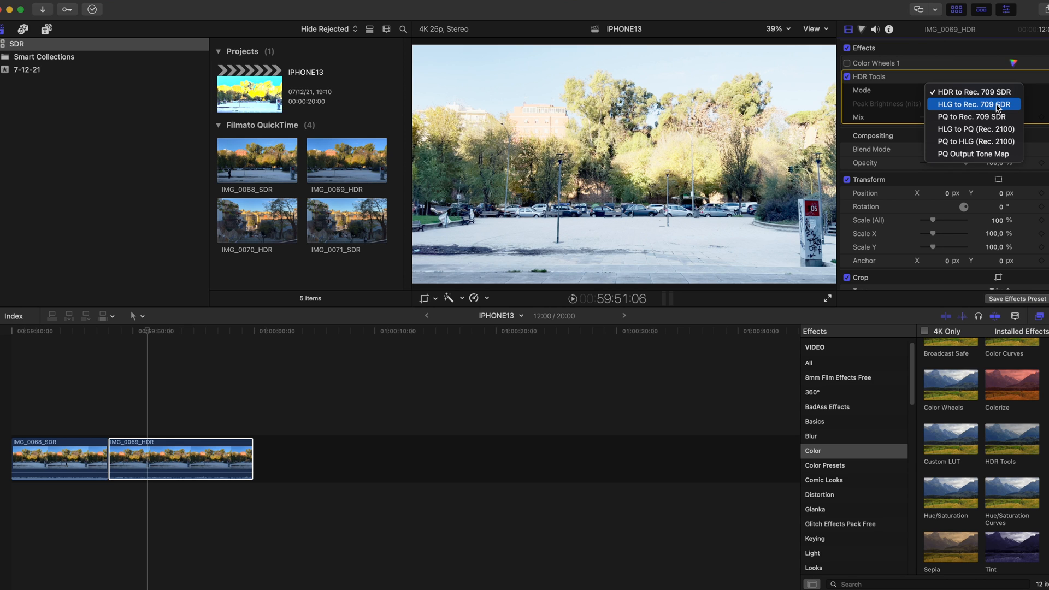
left_click(968, 107)
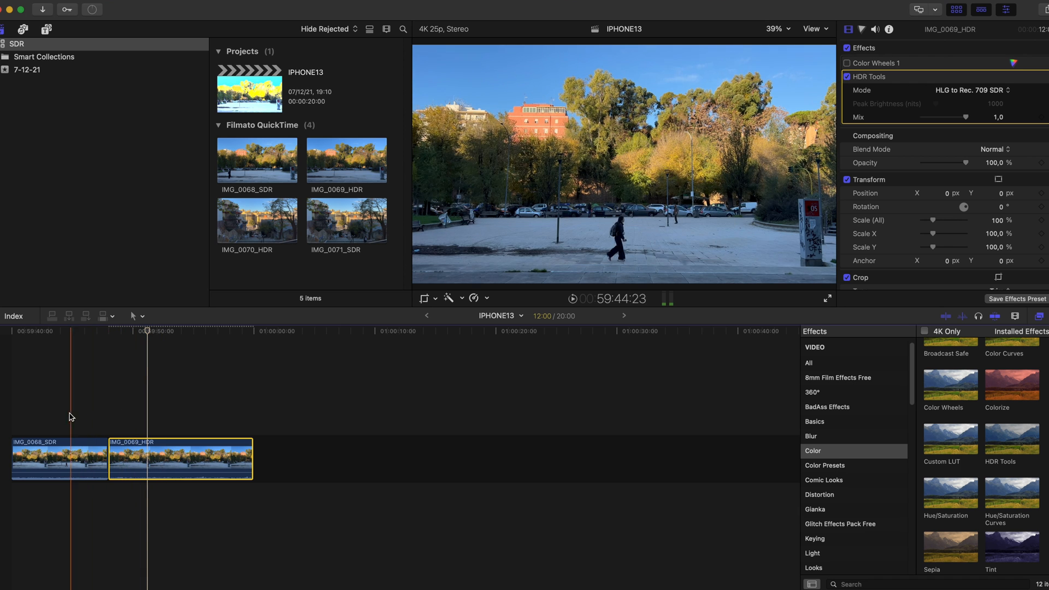
key("l")
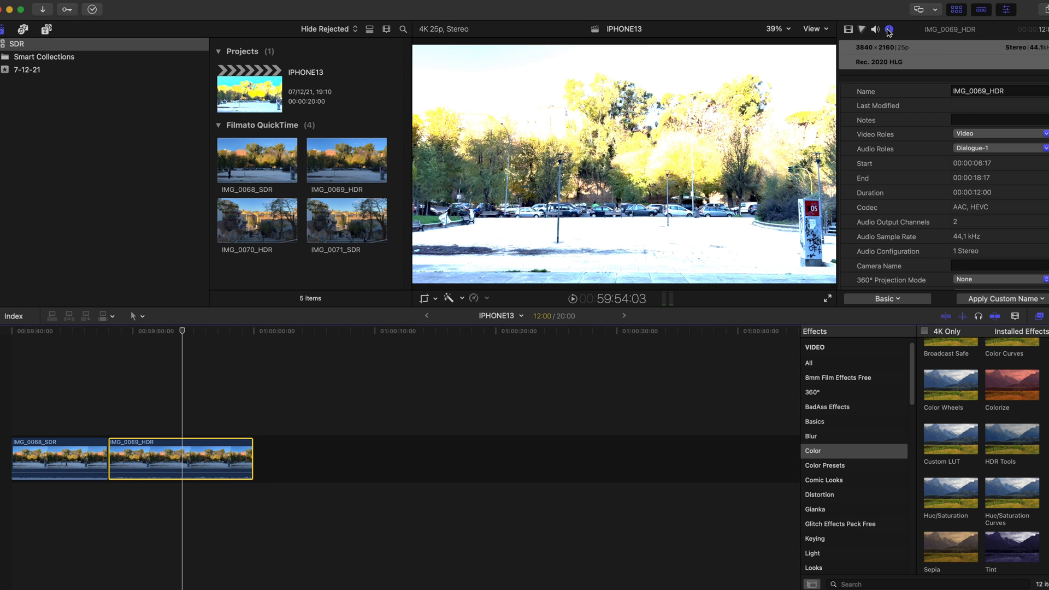
Step: Show the Settings metadata of IMG_0069_HDR and set its Color Space Override to Rec. 2020
left_click(899, 301)
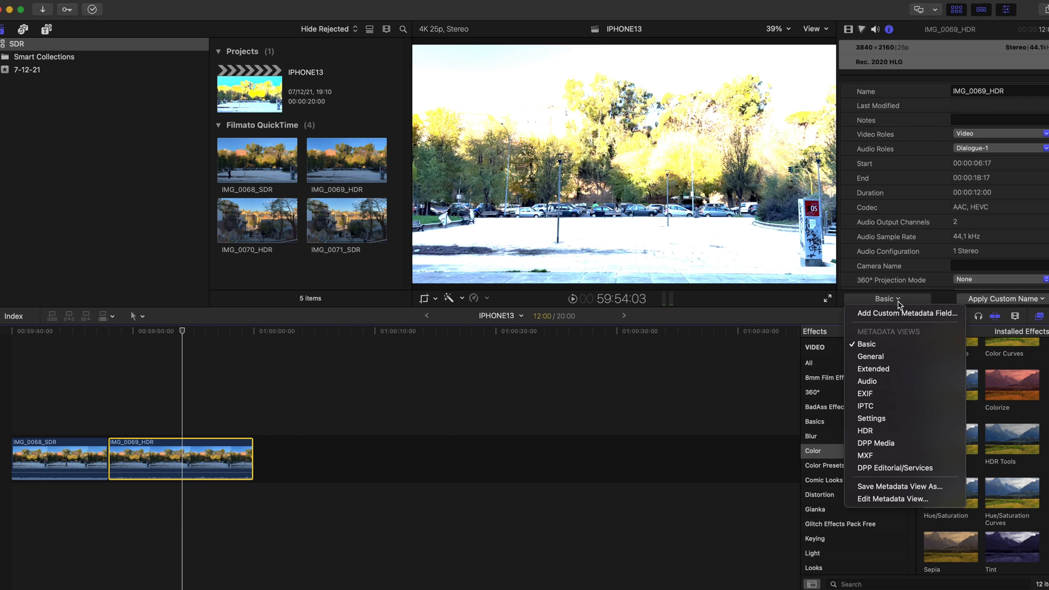
left_click(877, 419)
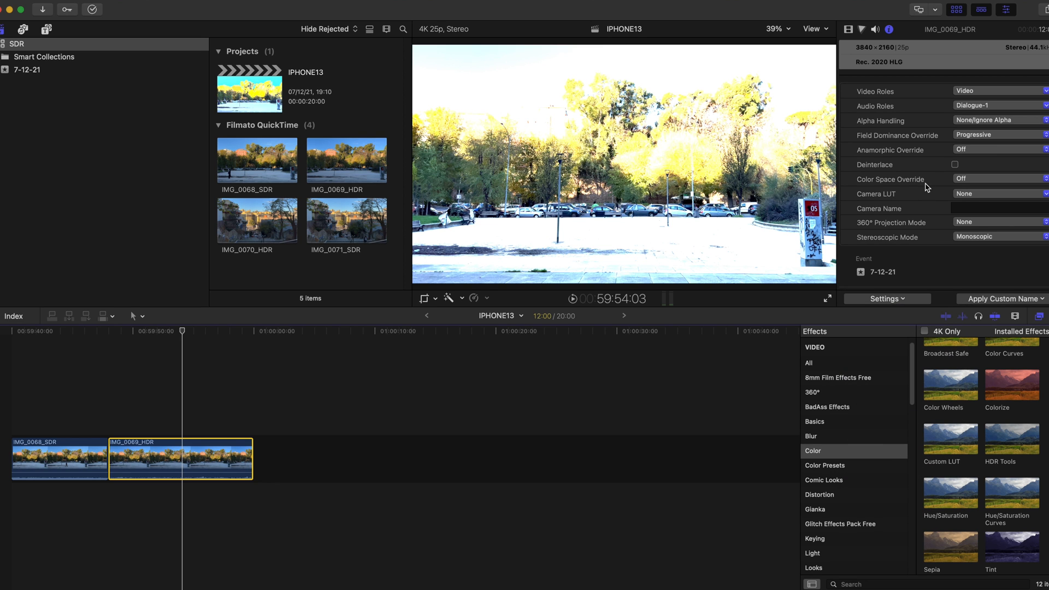
left_click(1046, 180)
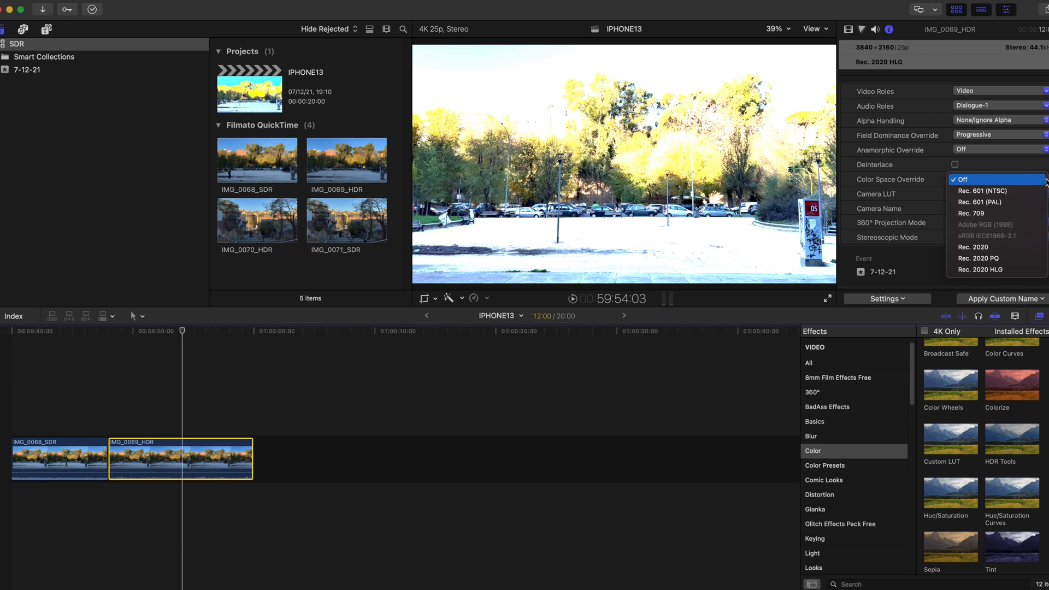
left_click(992, 248)
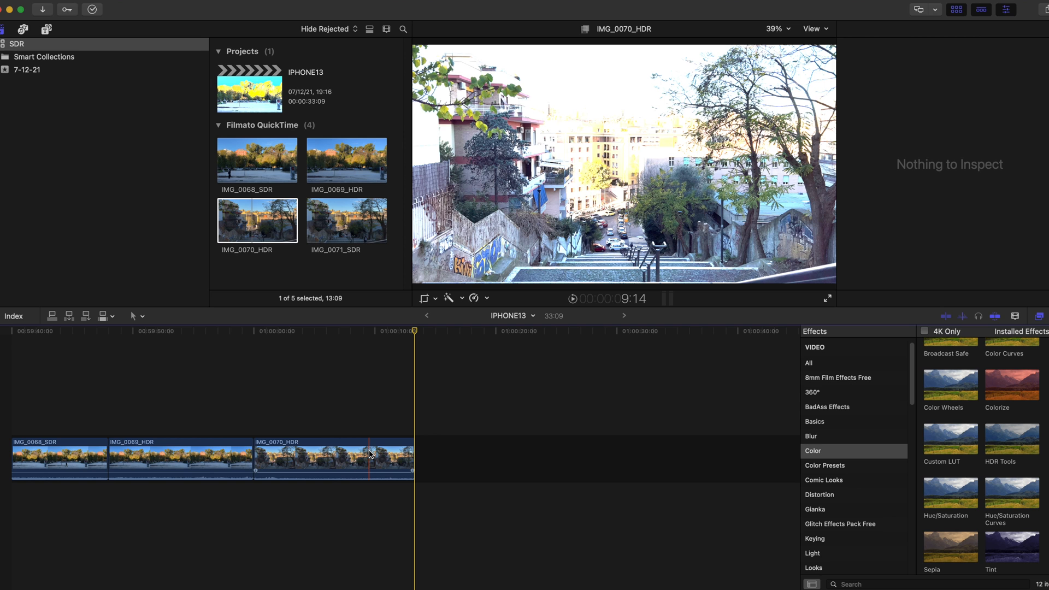
Step: Add an Adjustment Layer title above IMG_0069_HDR and extend it to the end of IMG_0070_HDR
left_click(162, 459)
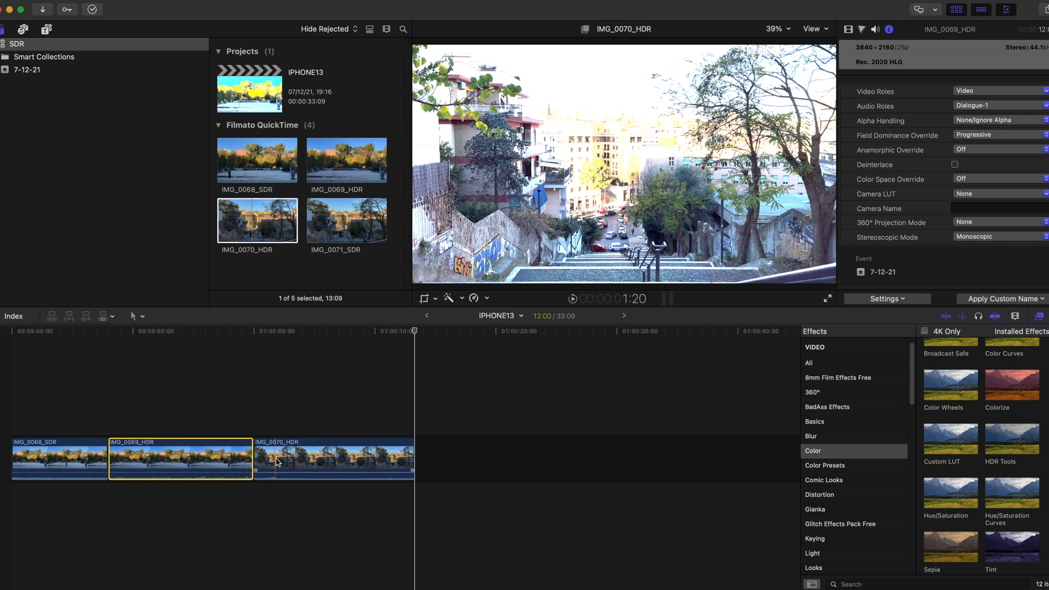
left_click(47, 29)
scroll(54, 76, "up", 10)
left_click(54, 124)
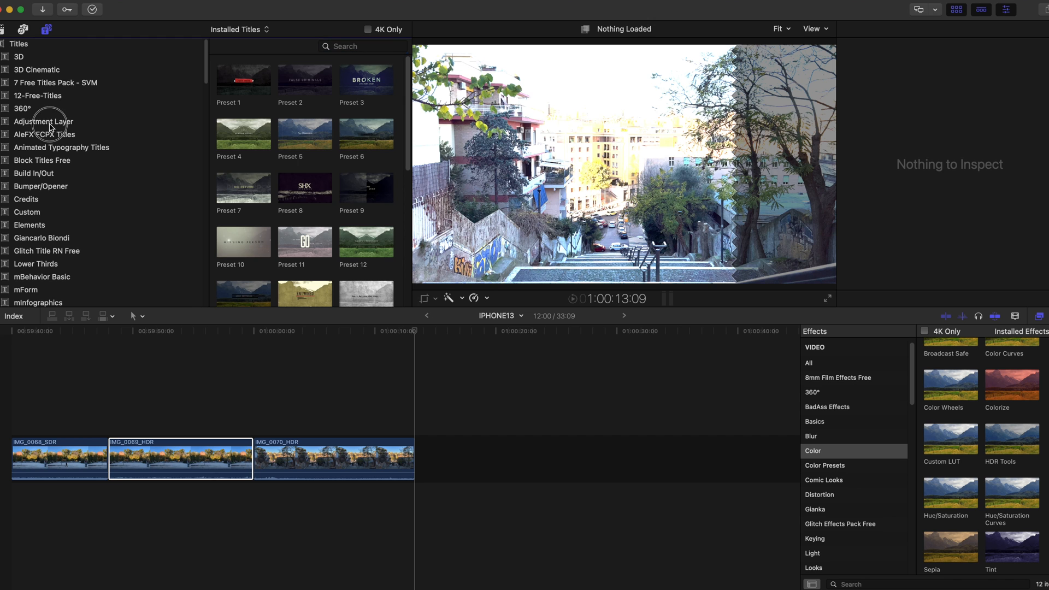
left_click_drag(244, 80, 110, 428)
left_click_drag(229, 427, 411, 425)
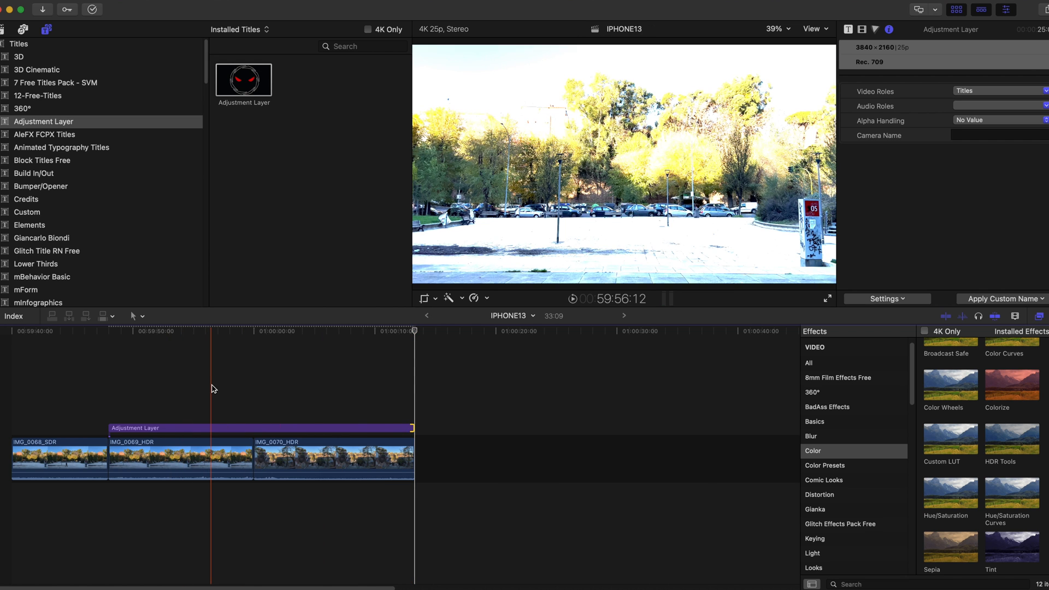
Step: Apply the HDR Tools effect to the adjustment layer above the two HDR clips
left_click_drag(999, 435, 279, 431)
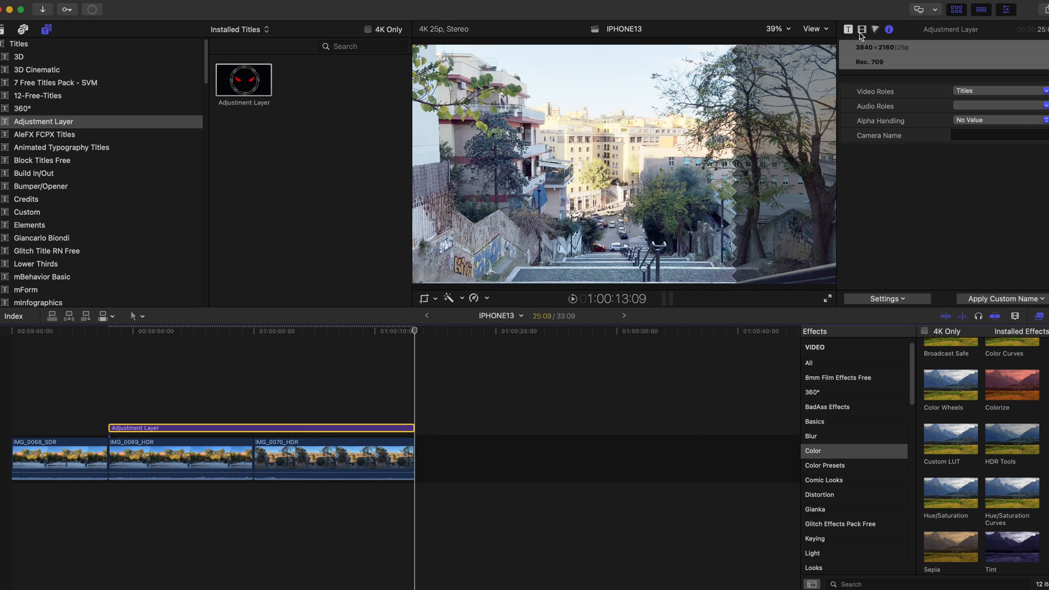
Step: Show the video settings of the adjustment layer and change the conversion mode of its HDR Tools effect
left_click(862, 33)
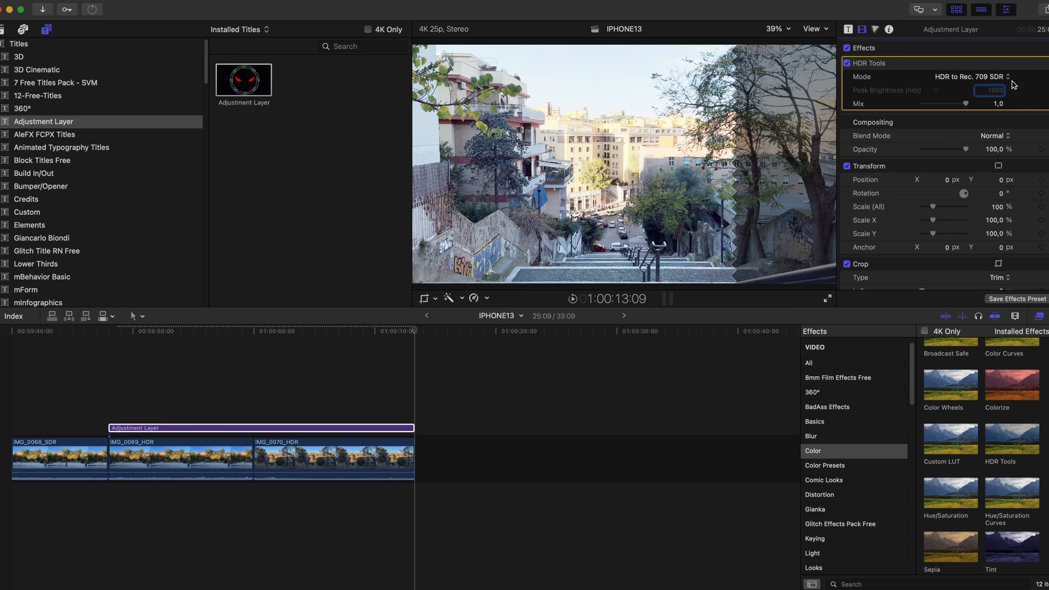
left_click(995, 76)
left_click(978, 91)
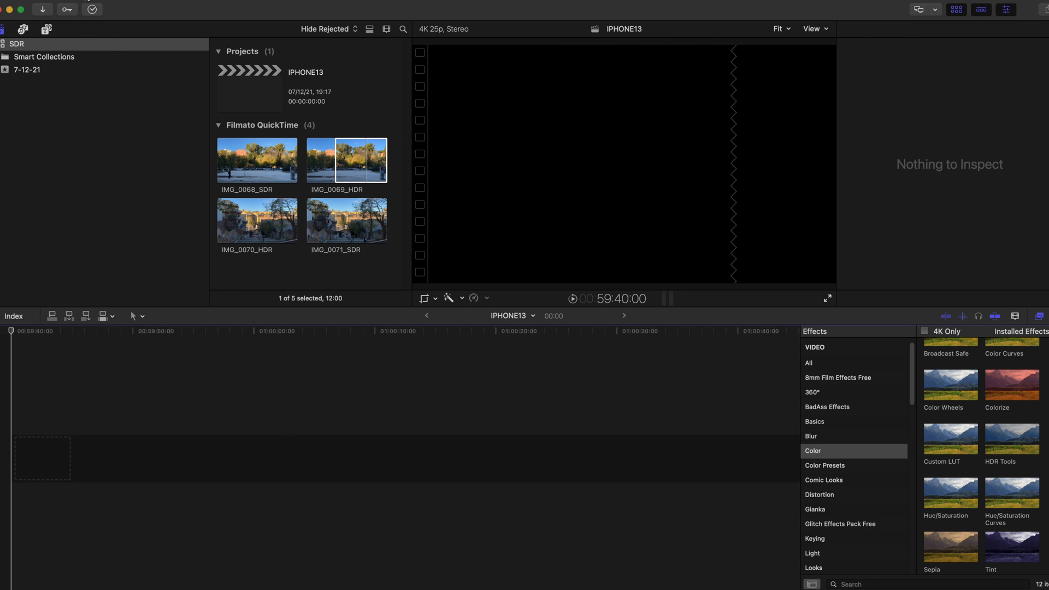
Step: Create a new library named HDR in the 2021.12.07_HDR folder
left_click(89, 3)
mouse_move(111, 7)
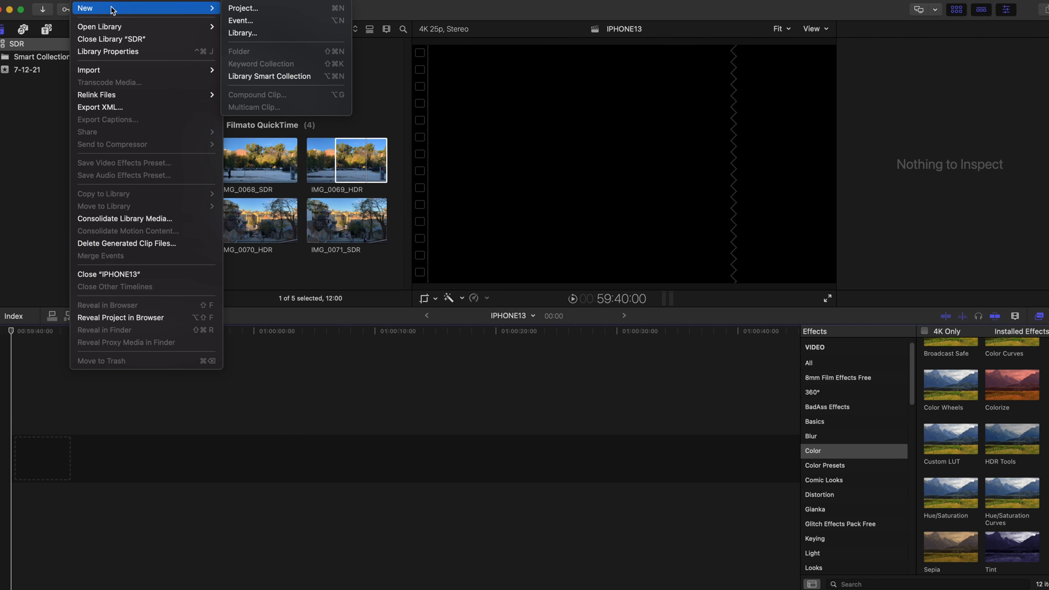
left_click(272, 38)
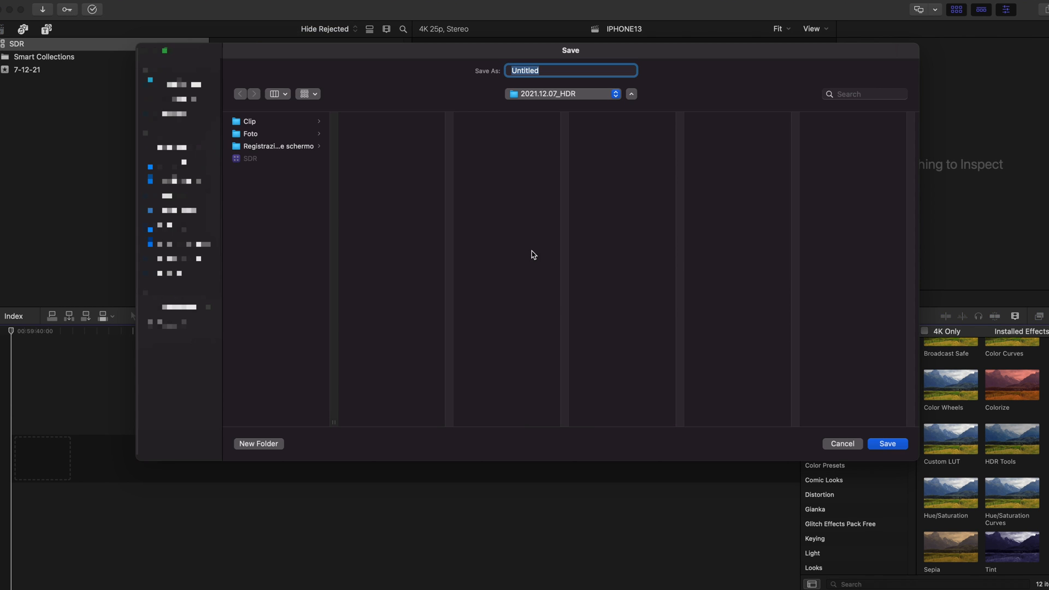
type("H")
left_click(888, 443)
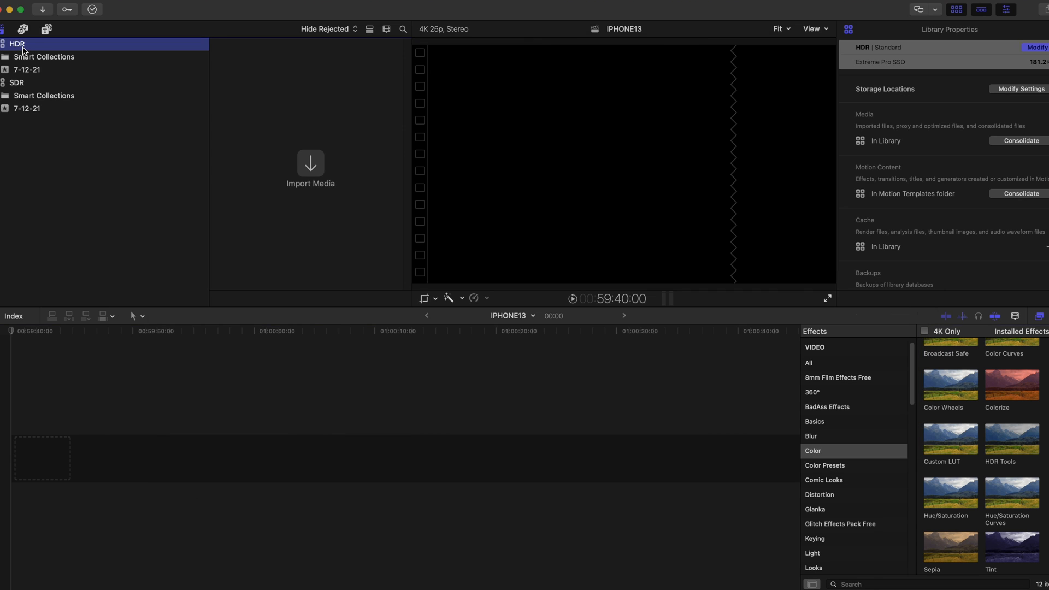
Step: Set the color processing of the HDR library to Wide Gamut HDR
left_click(1037, 47)
left_click(442, 319)
left_click(662, 335)
Step: Create a project named IPHONE13 HDR in the HDR library with the color space Wide Gamut HDR - Rec. 2020 HLG
left_click(20, 46)
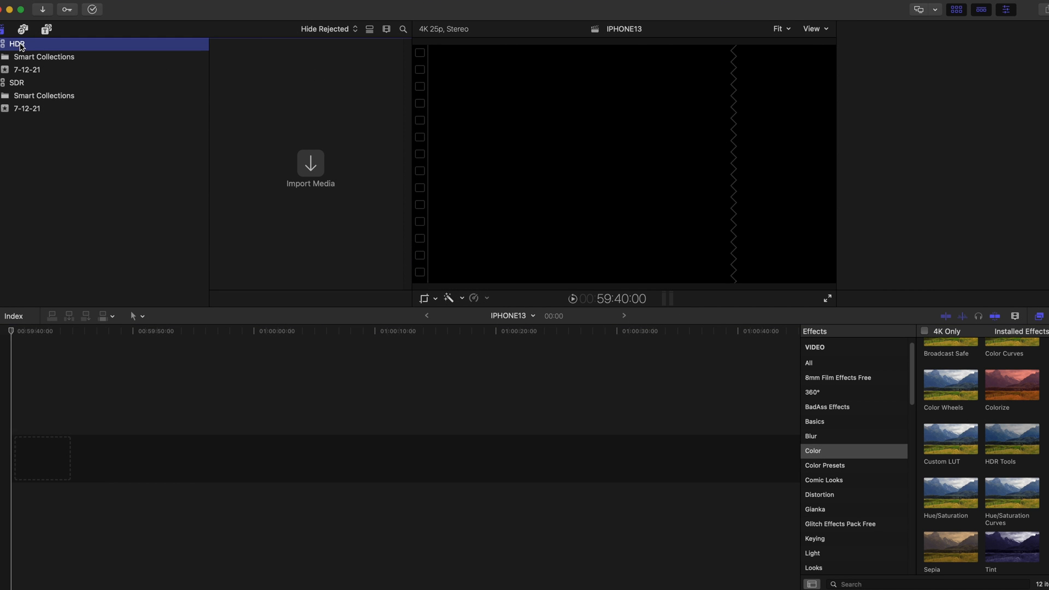
key("super+n")
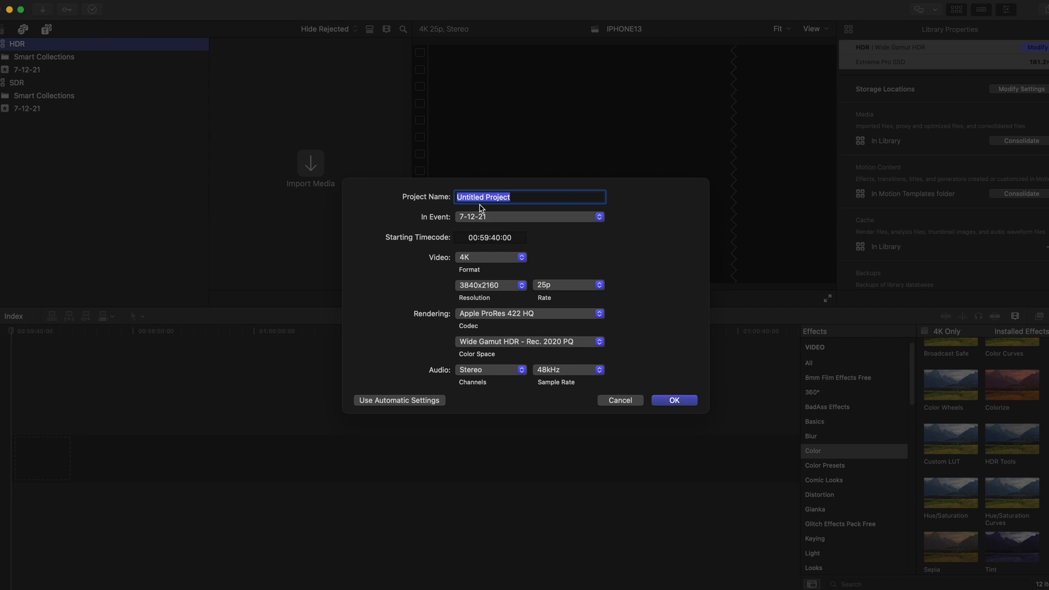
key("BackSpace")
left_click(600, 342)
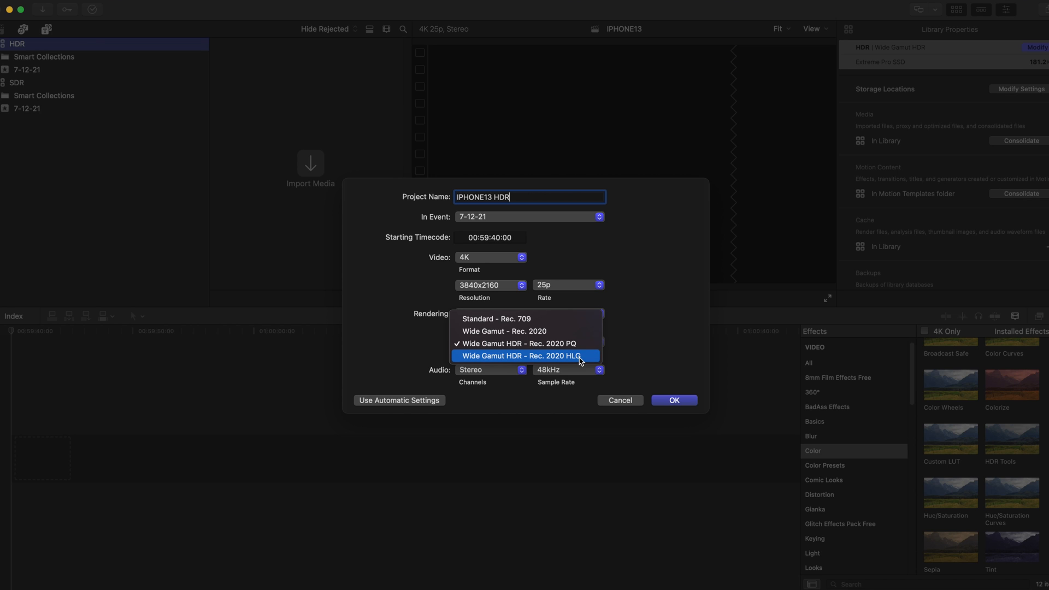
left_click(581, 356)
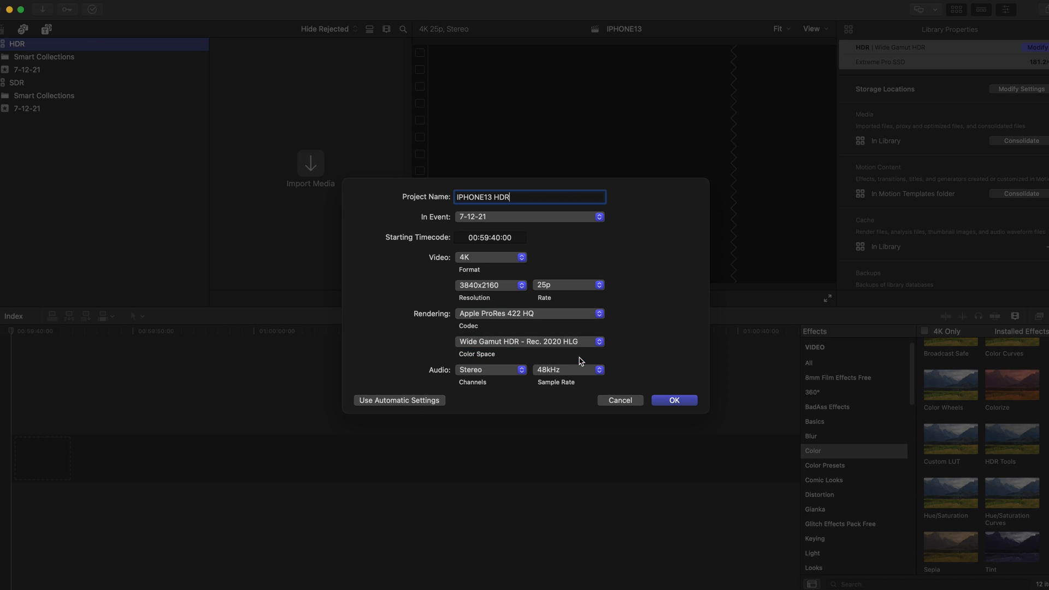
left_click(674, 401)
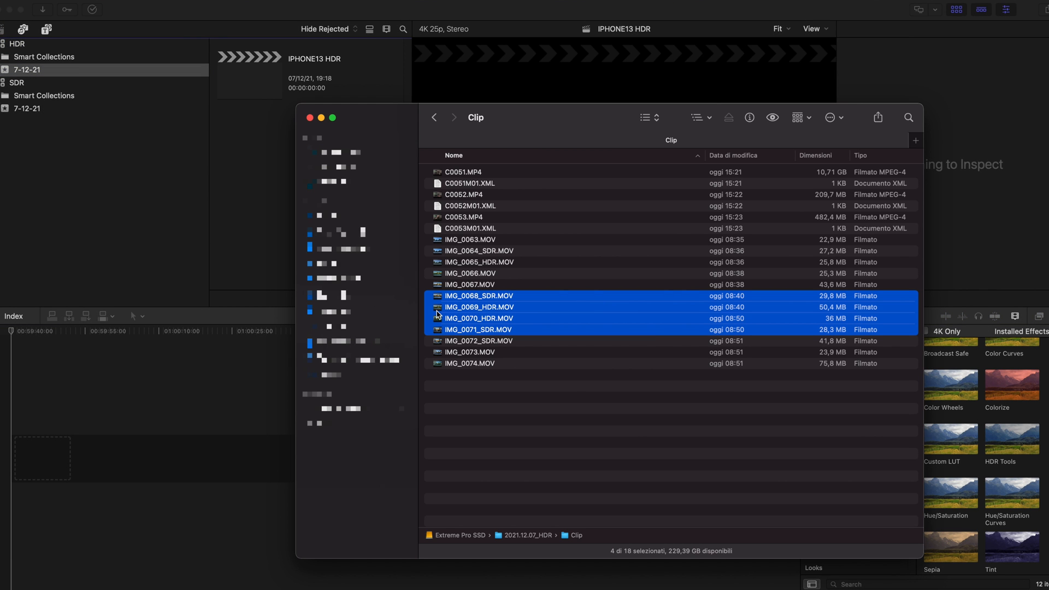
Step: Import clips IMG_0068_SDR, IMG_0069_HDR, IMG_0070_HDR and IMG_0071_SDR into the HDR library's event, then append IMG_0069_HDR to the timeline and play it
left_click_drag(437, 313, 225, 183)
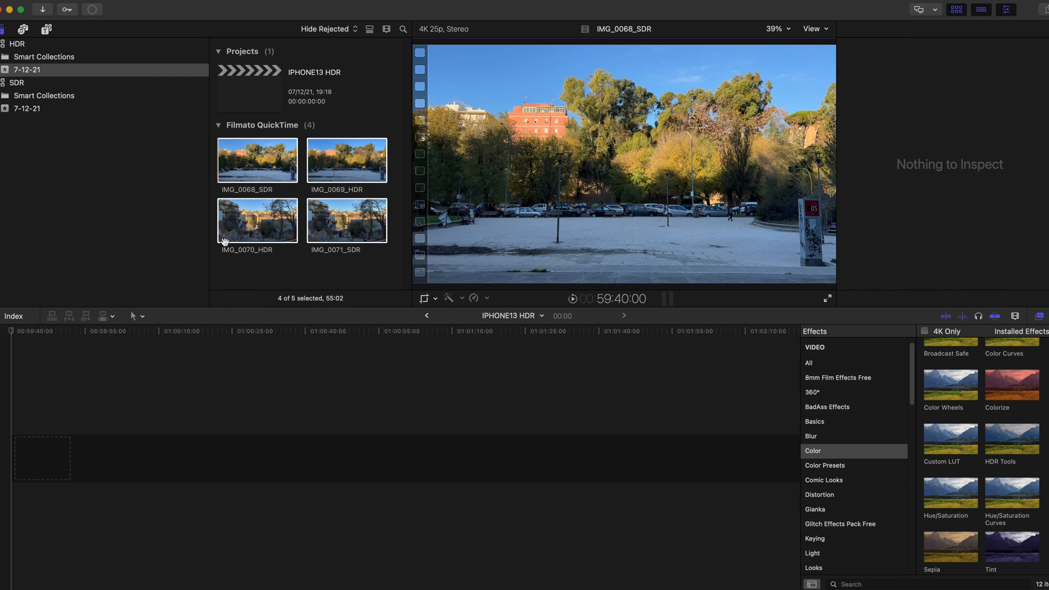
left_click(243, 270)
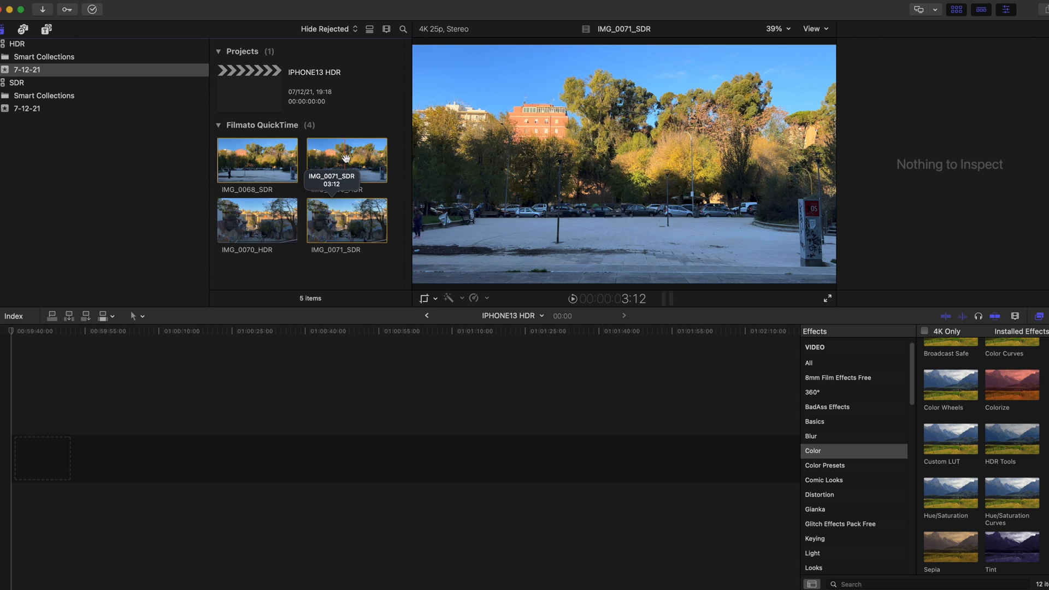
left_click(345, 159)
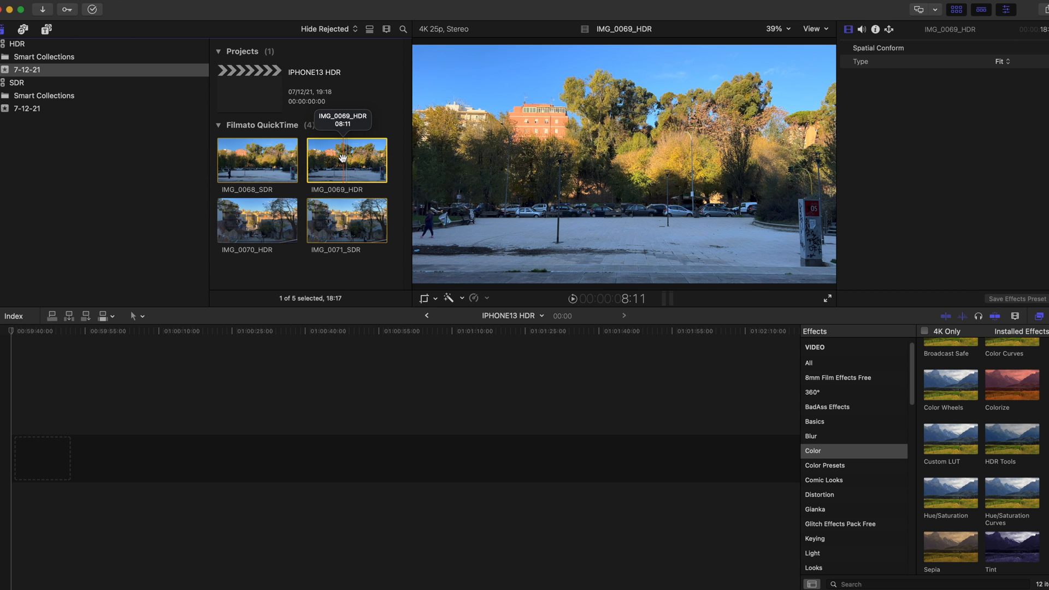
key("e")
left_click(148, 375)
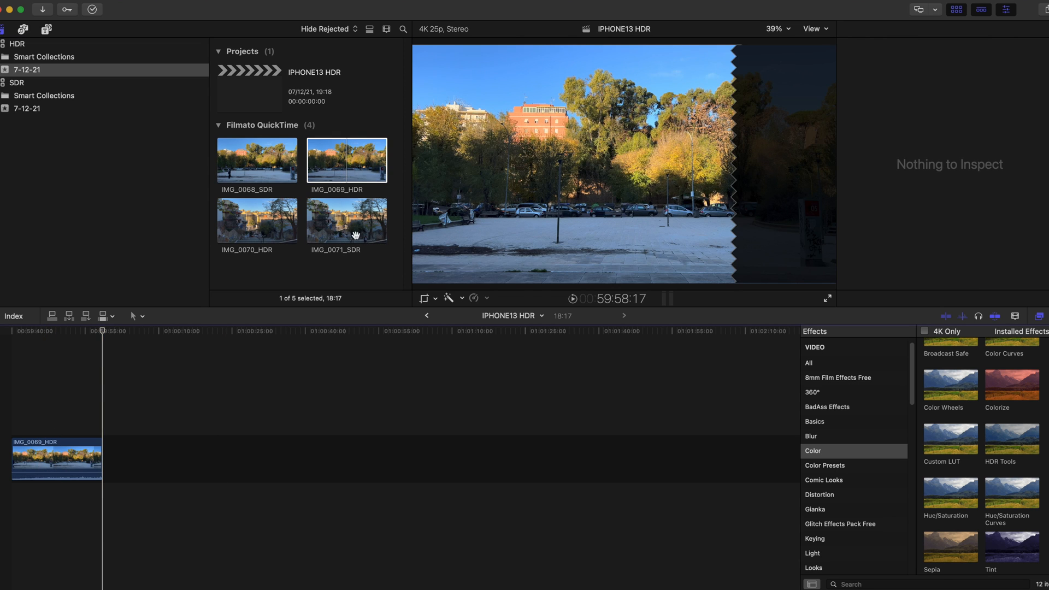
left_click(42, 403)
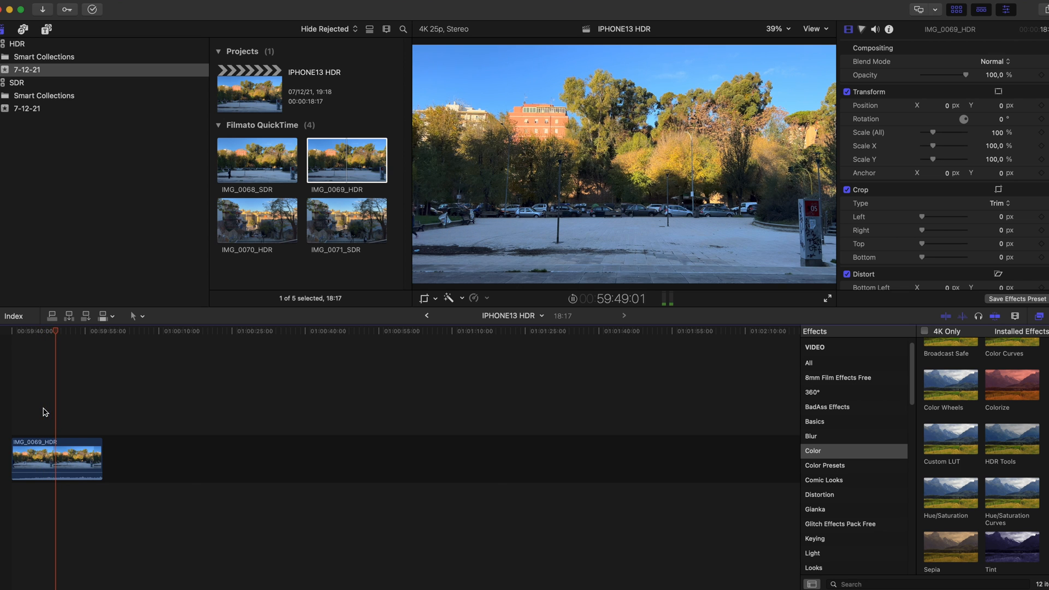
Step: Append the clips IMG_0070_HDR and IMG_0071_SDR to the end of the timeline
left_click(267, 224)
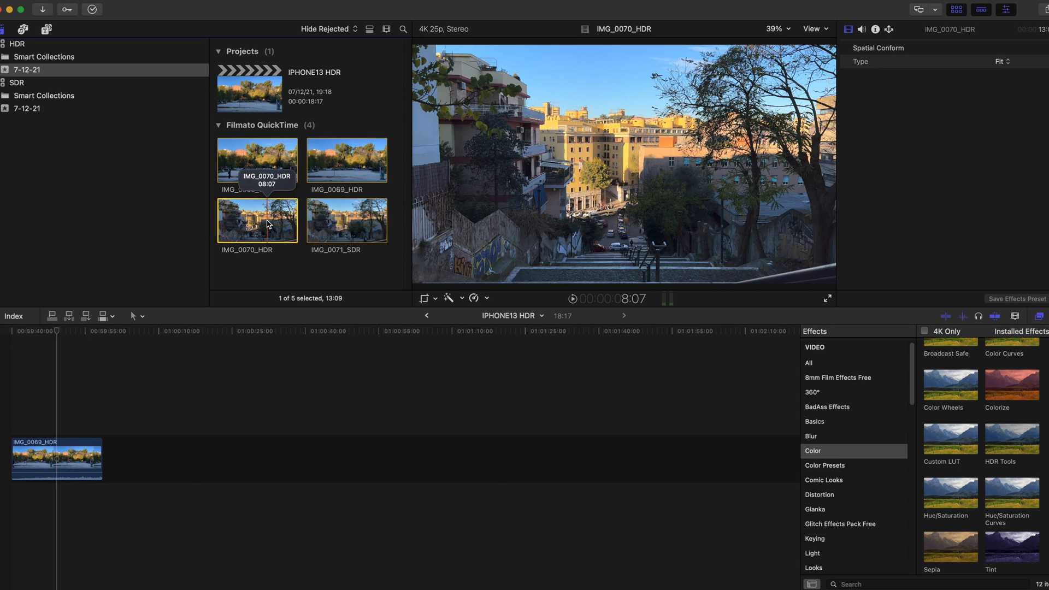
key("e")
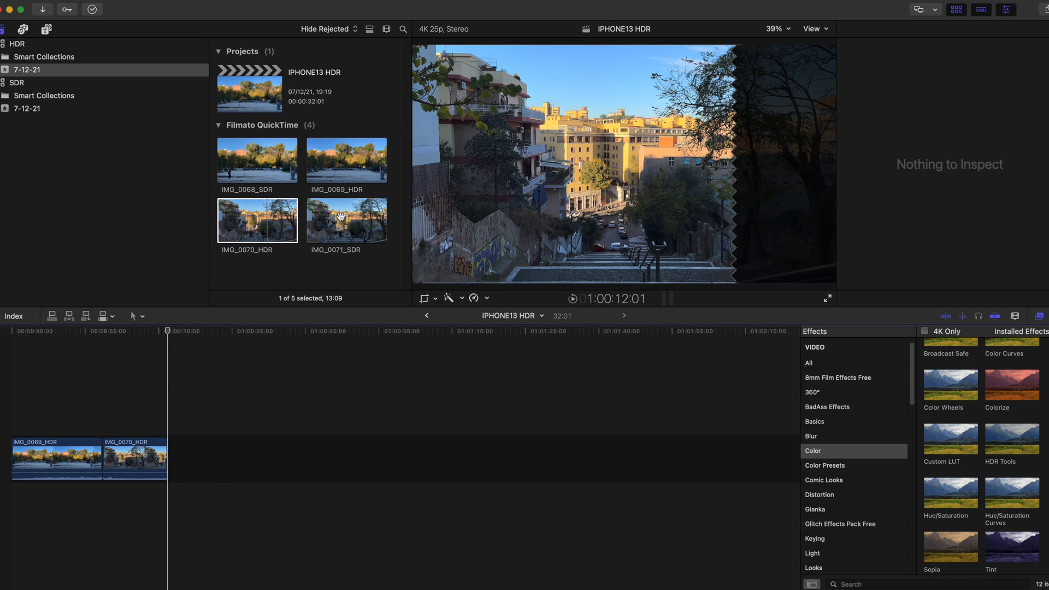
left_click(341, 218)
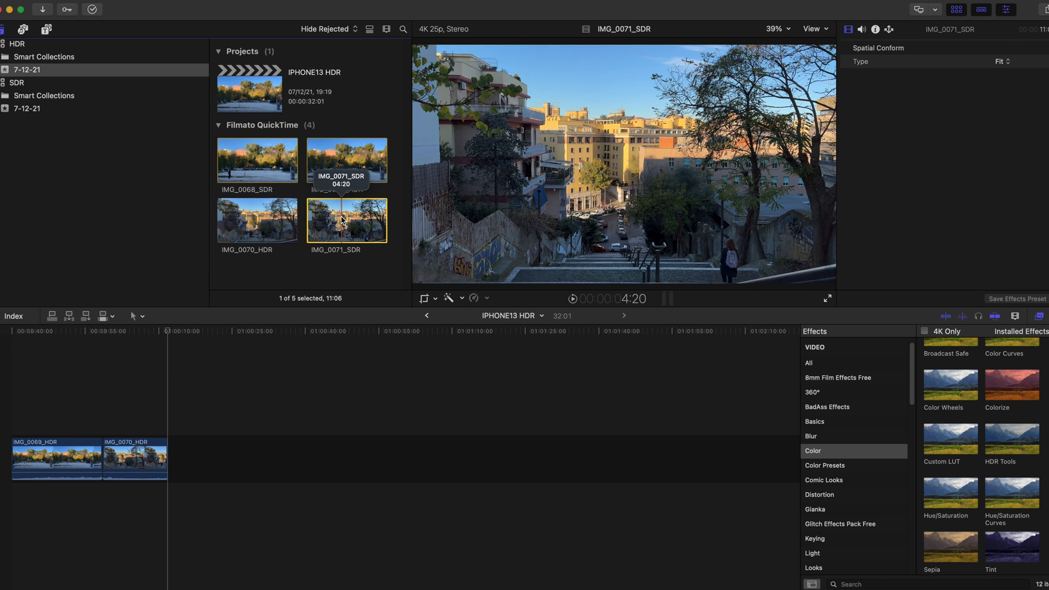
key("e")
Step: View IMG_0070_HDR and IMG_0071_SDR in the timeline to compare their brightness
left_click(133, 428)
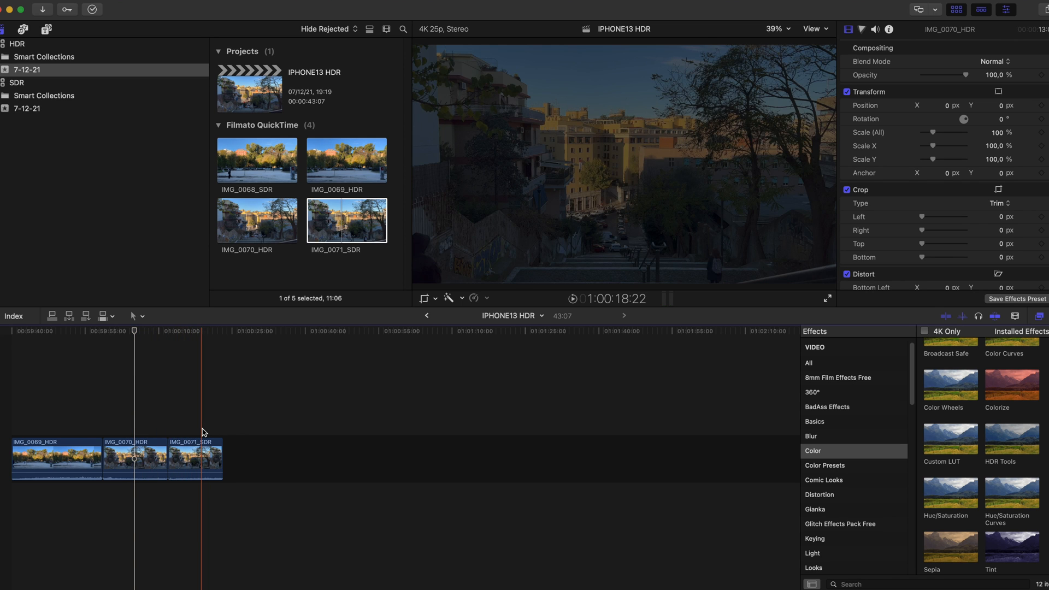
left_click(200, 458)
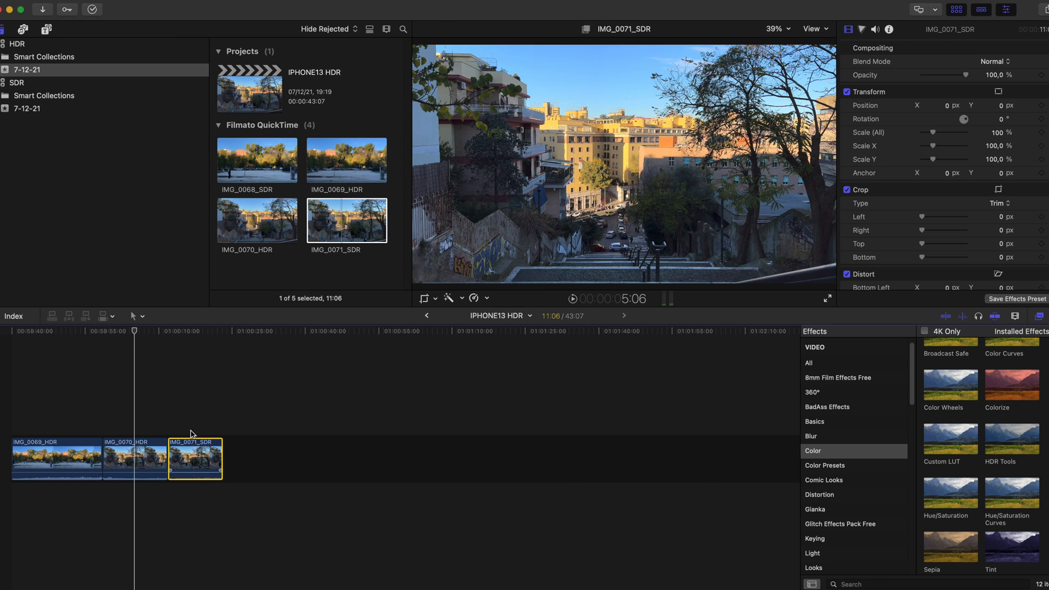
left_click(190, 423)
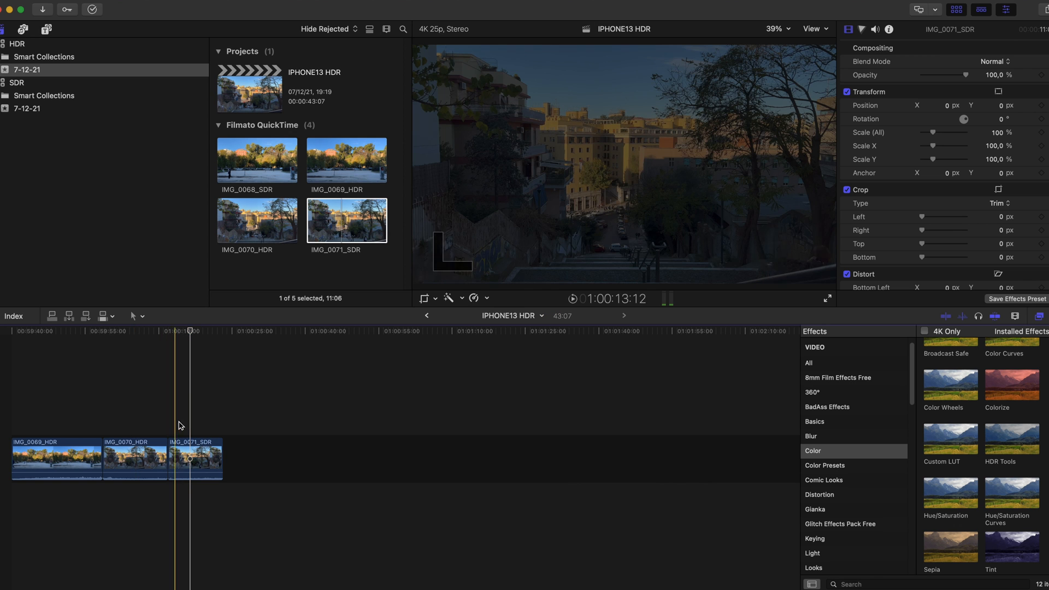
Step: Add a Color Board correction to IMG_0071_SDR and set its exposure highlights to 77% and midtones to 6%
left_click(197, 455)
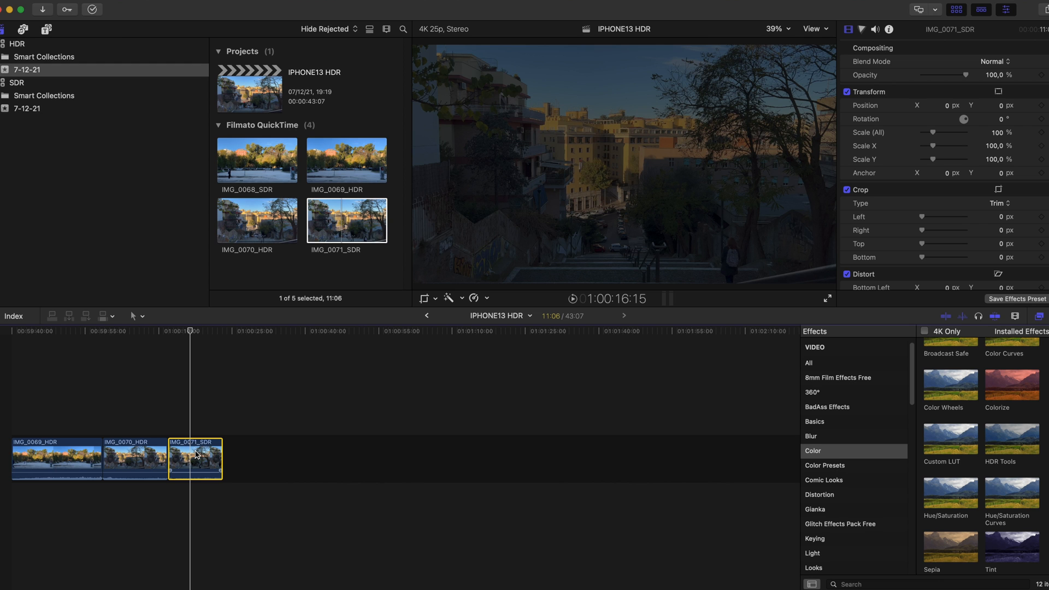
left_click(863, 30)
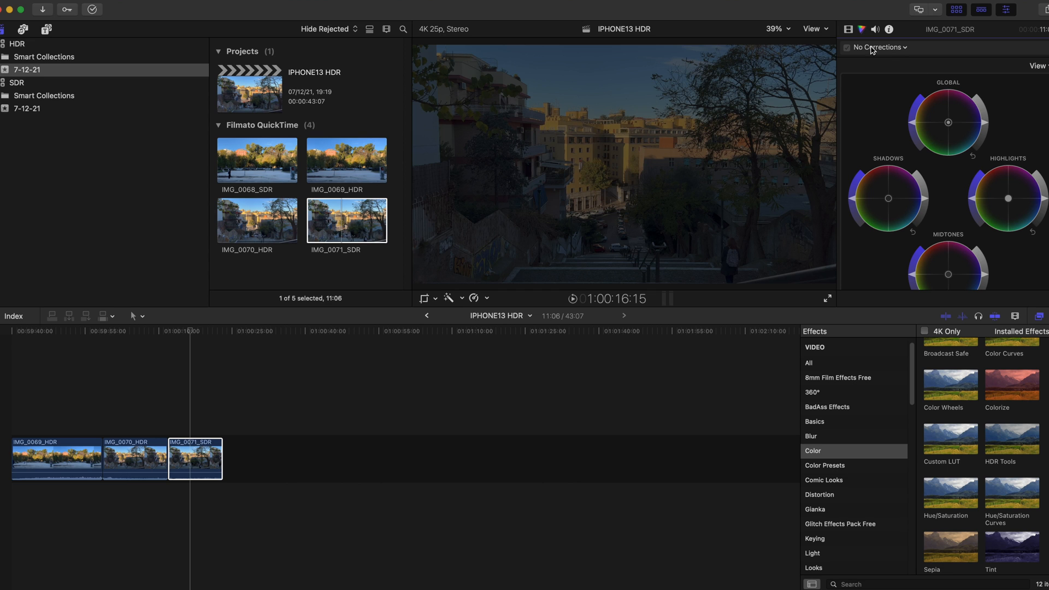
left_click(904, 49)
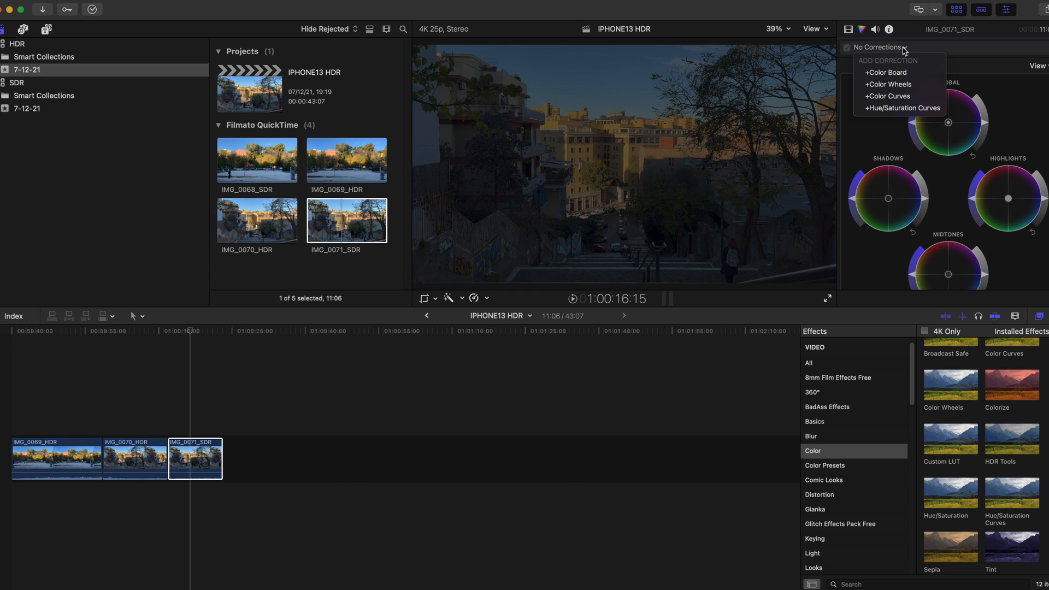
left_click(907, 72)
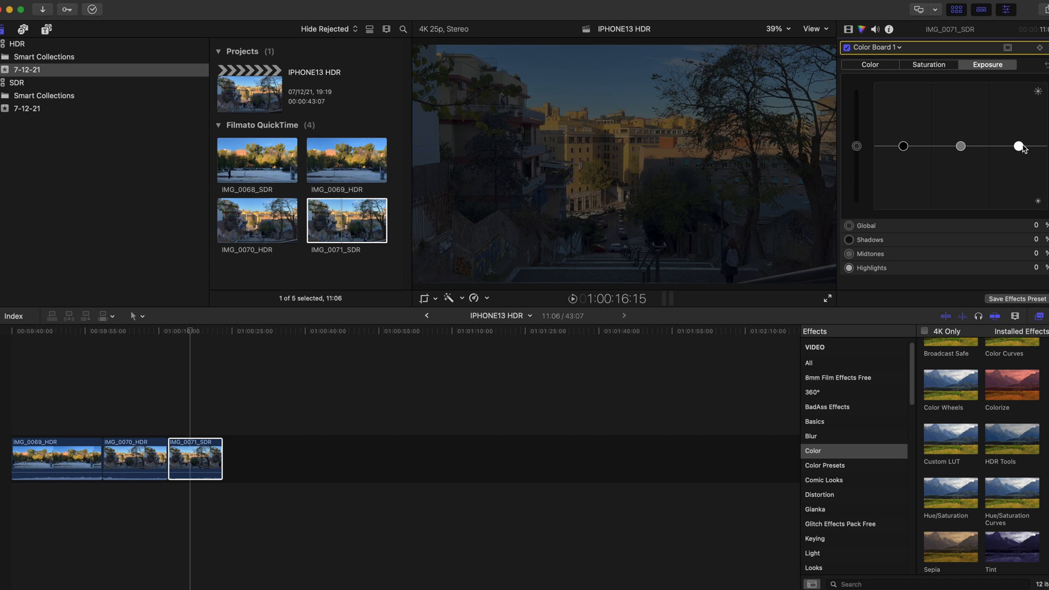
left_click_drag(1018, 146, 1018, 97)
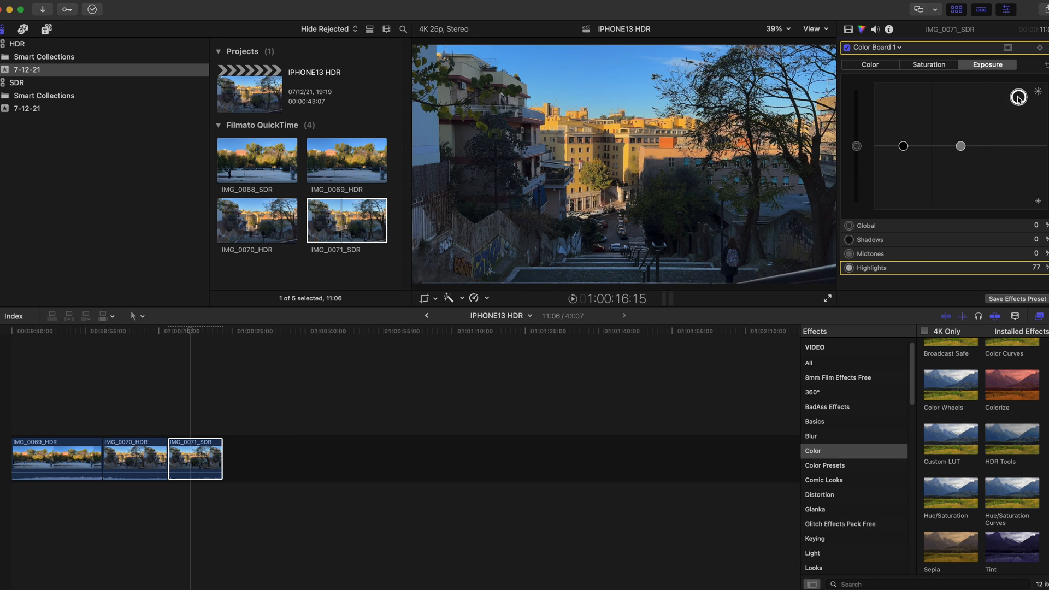
left_click_drag(958, 145, 957, 142)
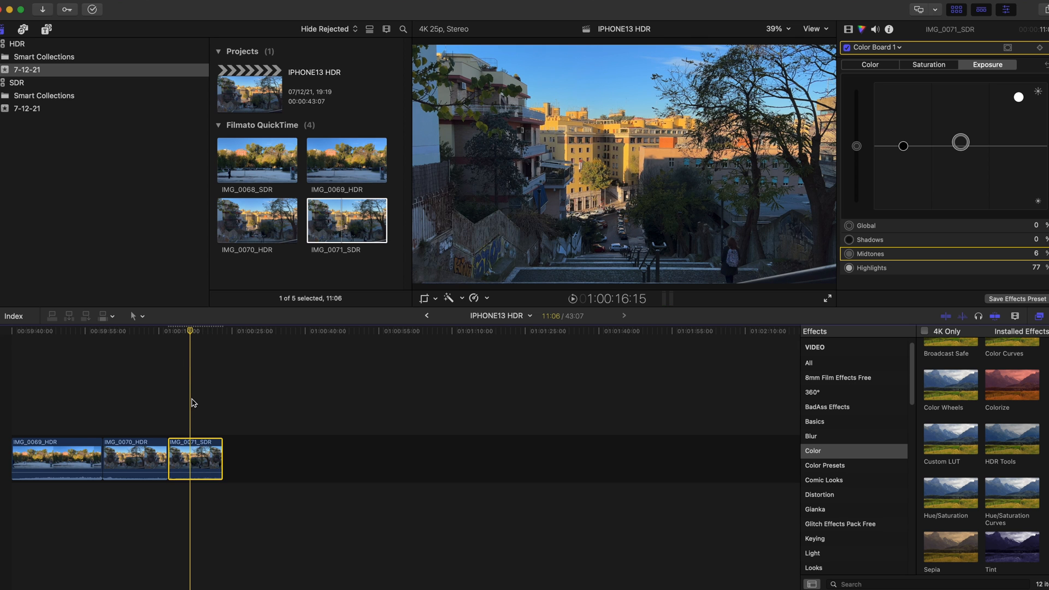
Step: Show the video scopes and examine the levels of IMG_0070_HDR
key("super+7")
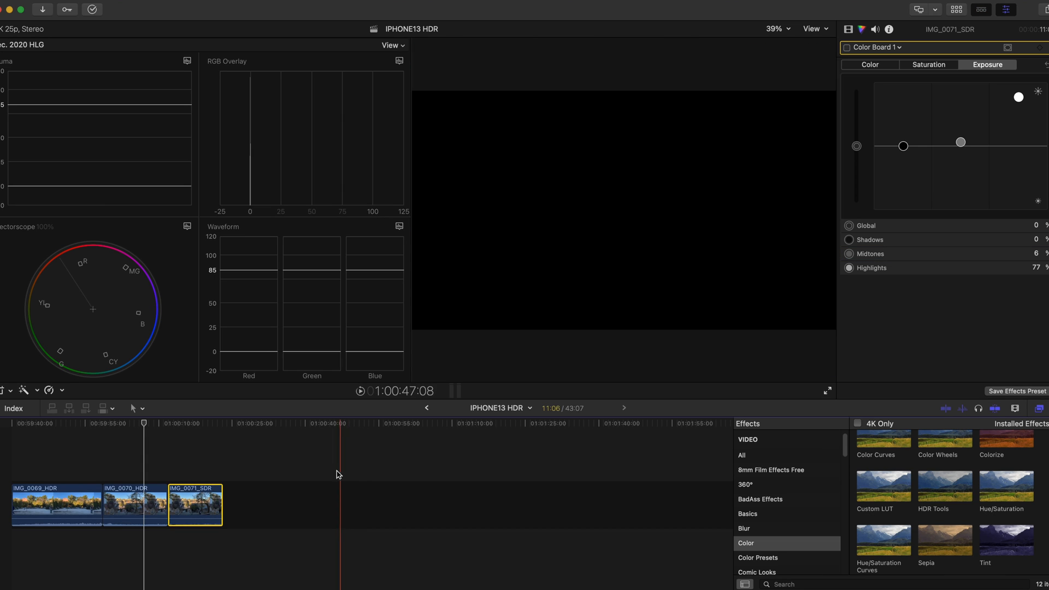
left_click(134, 462)
left_click(147, 498)
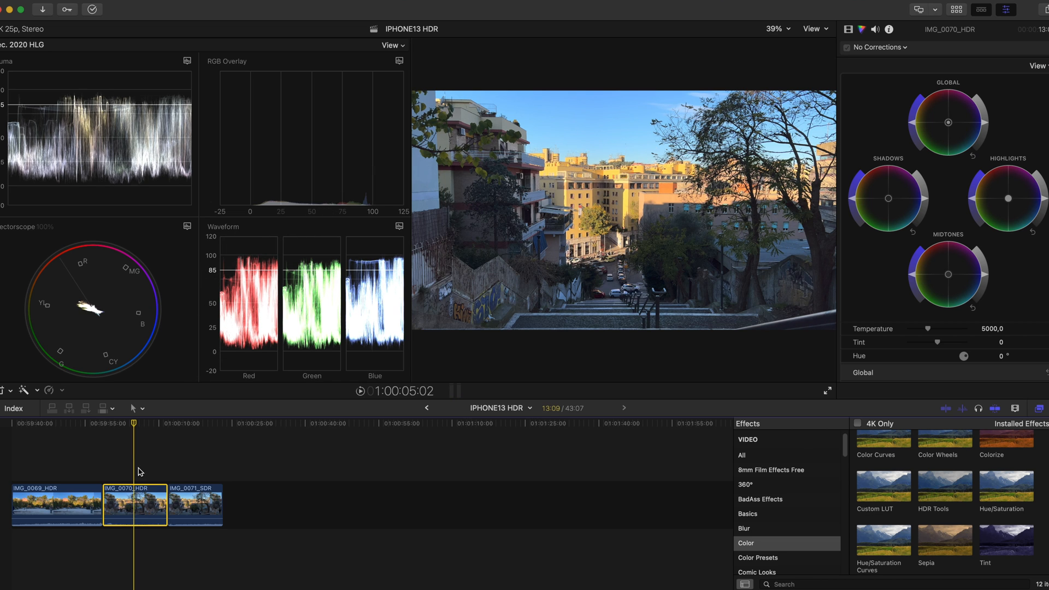
Step: Inspect IMG_0071_SDR in the video scopes without its Color Board correction and turn the correction back on
left_click(188, 469)
left_click(206, 503)
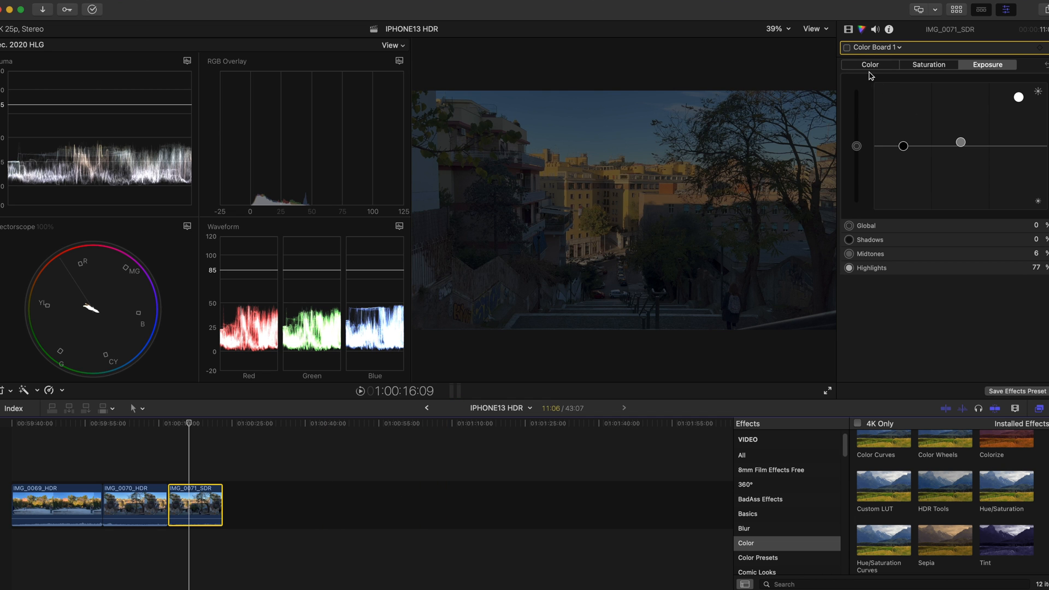
left_click(847, 48)
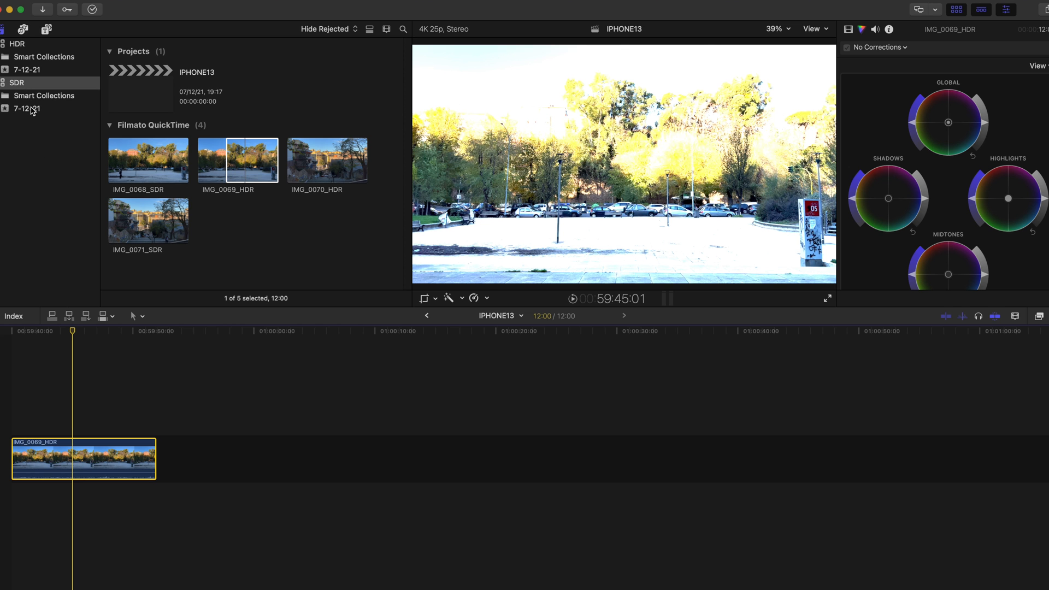
Step: Turn the viewer's Show HDR as Tone Mapped option off and on again to compare IMG_0069_HDR in the IPHONE13 project
left_click(80, 454)
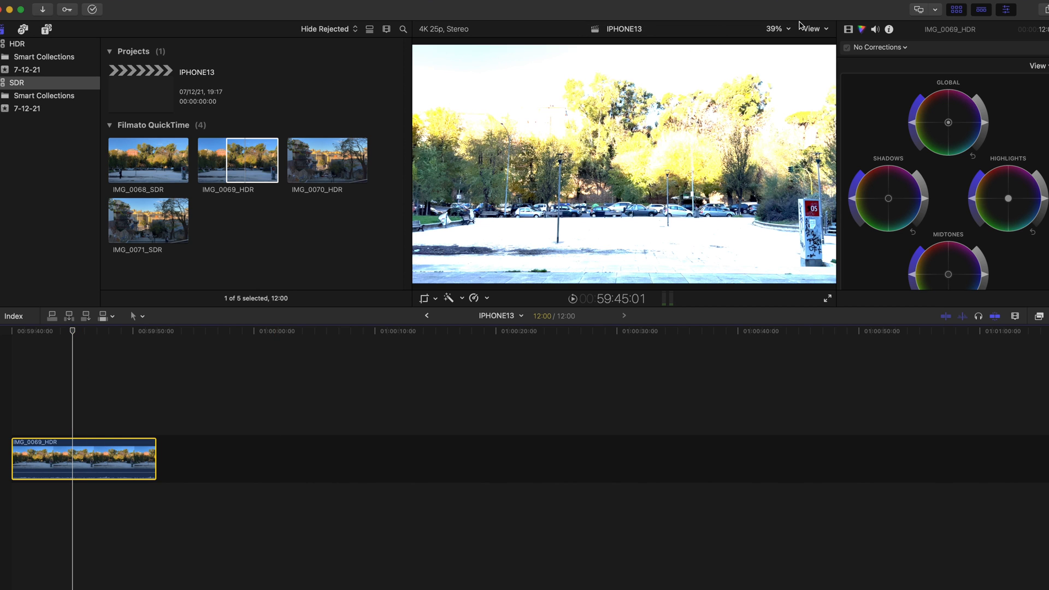
left_click(824, 33)
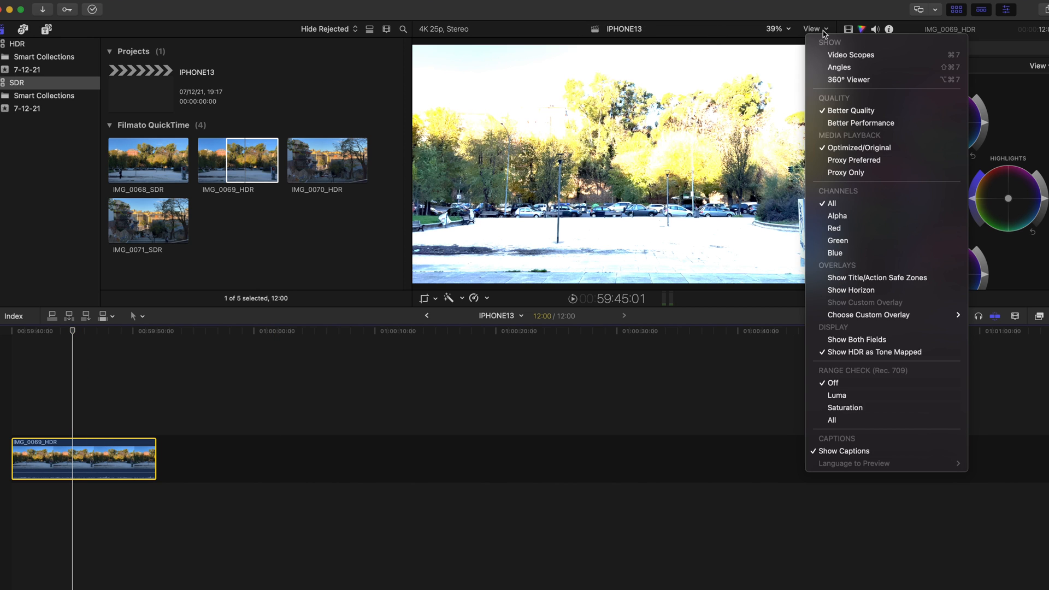
left_click(871, 352)
left_click(814, 29)
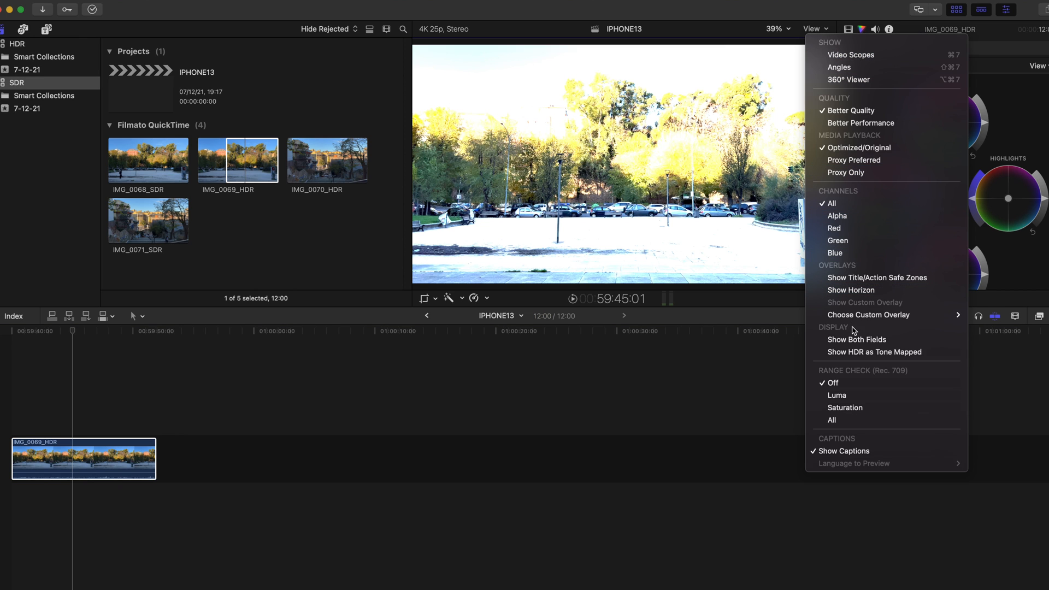
left_click(923, 354)
left_click(85, 453)
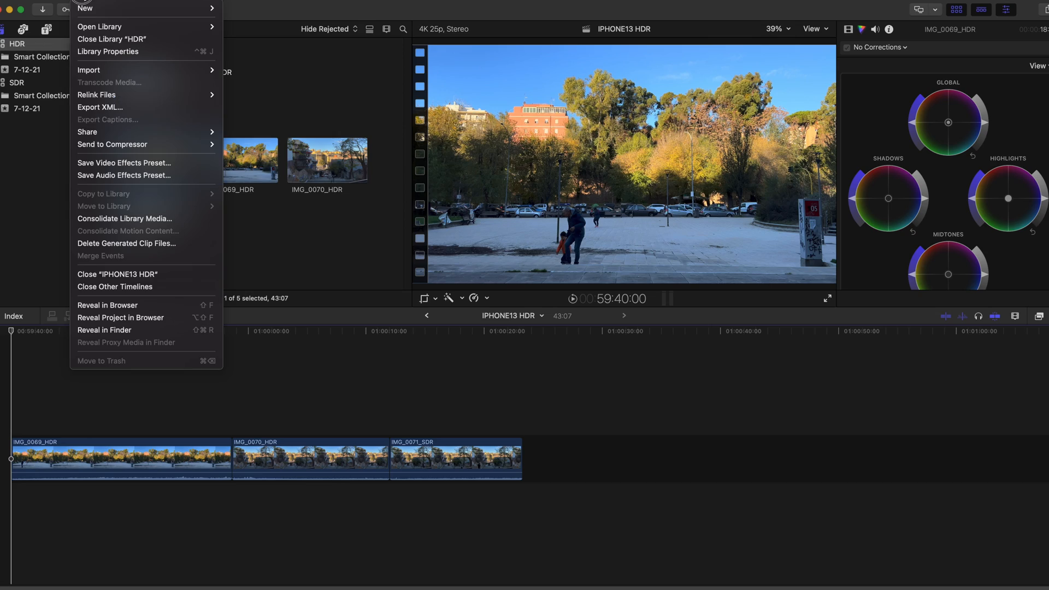
Step: Set up an Apple Devices 4K export of IPHONE13 HDR with format Apple Devices and codec HEVC 10-bit (HLG with Dolby Vision 8.4)
mouse_move(169, 132)
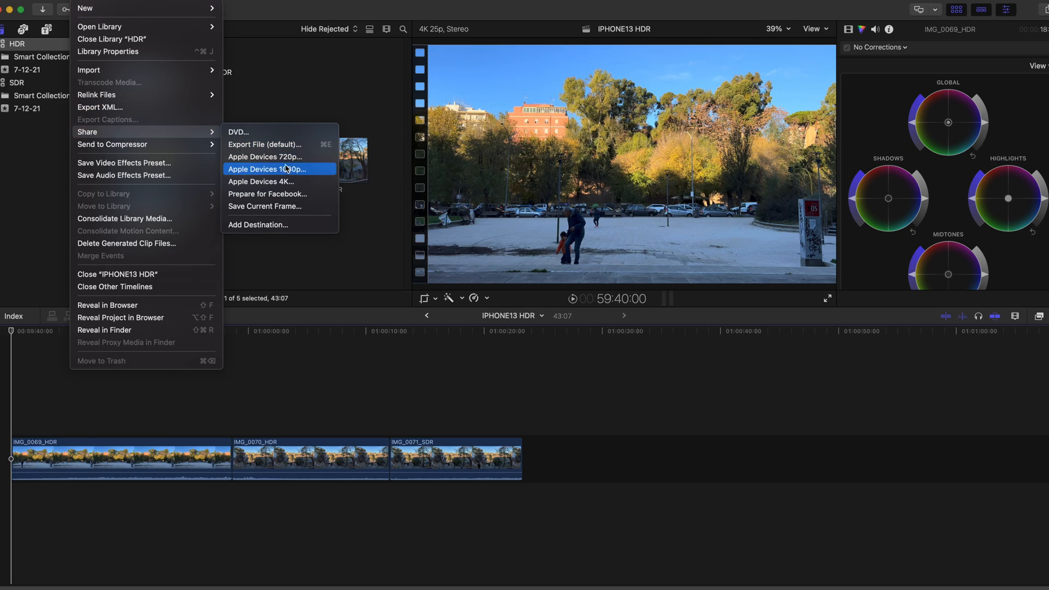
left_click(286, 181)
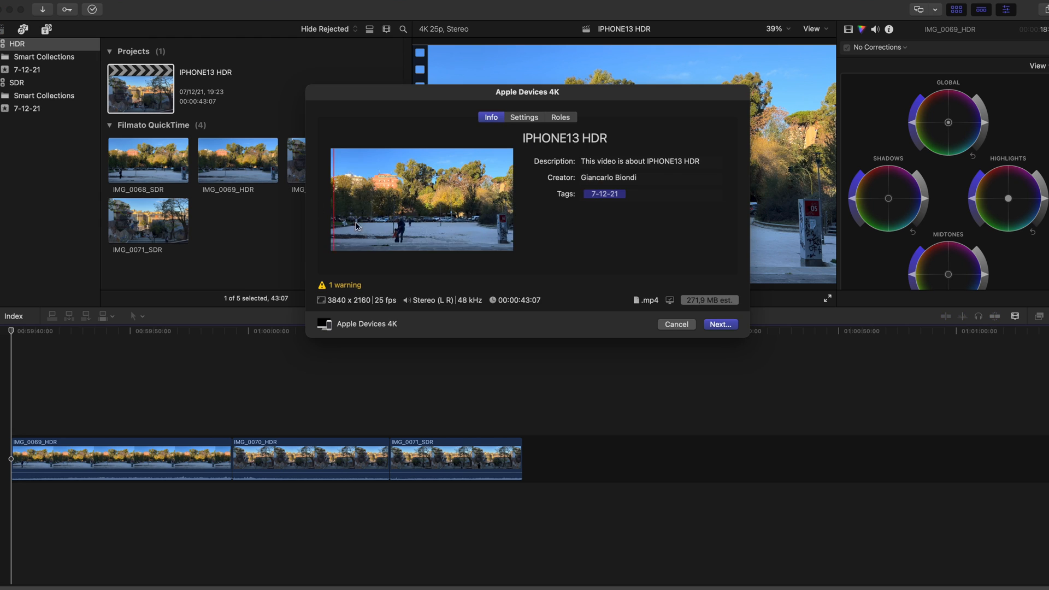
left_click(526, 117)
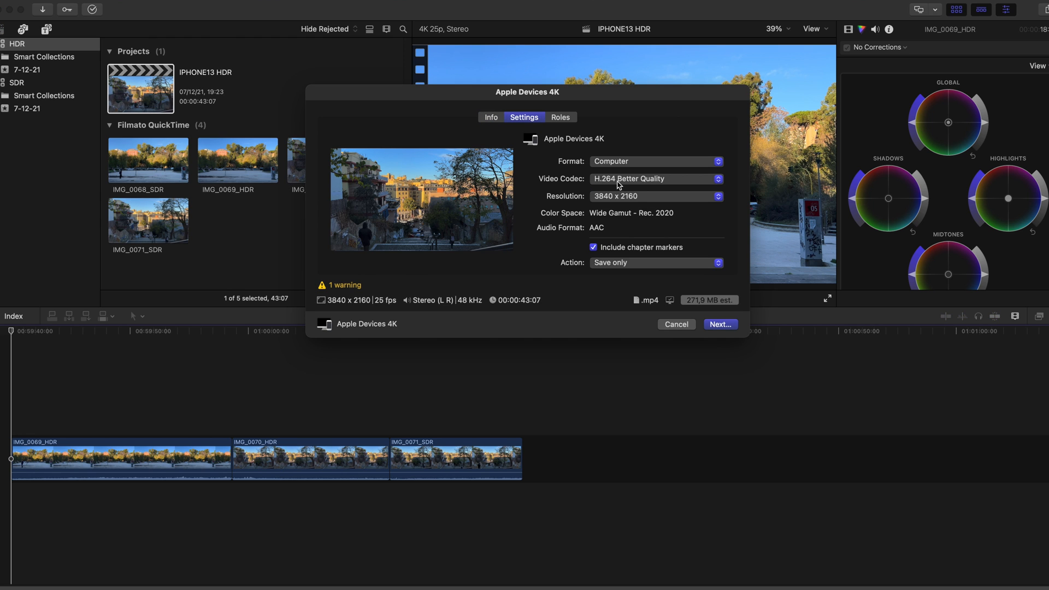
left_click(647, 162)
left_click(645, 146)
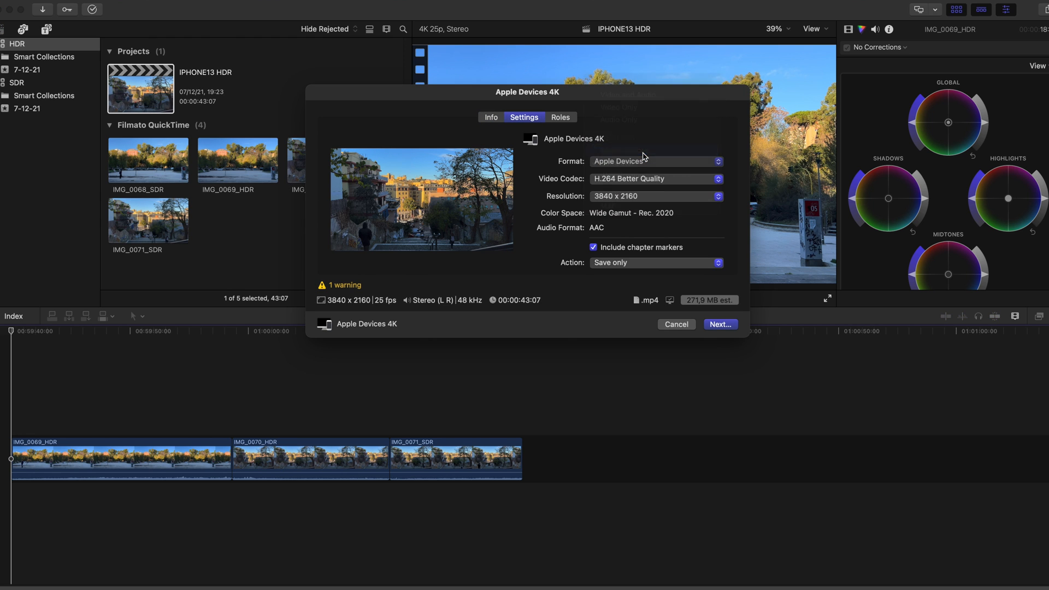
left_click(640, 180)
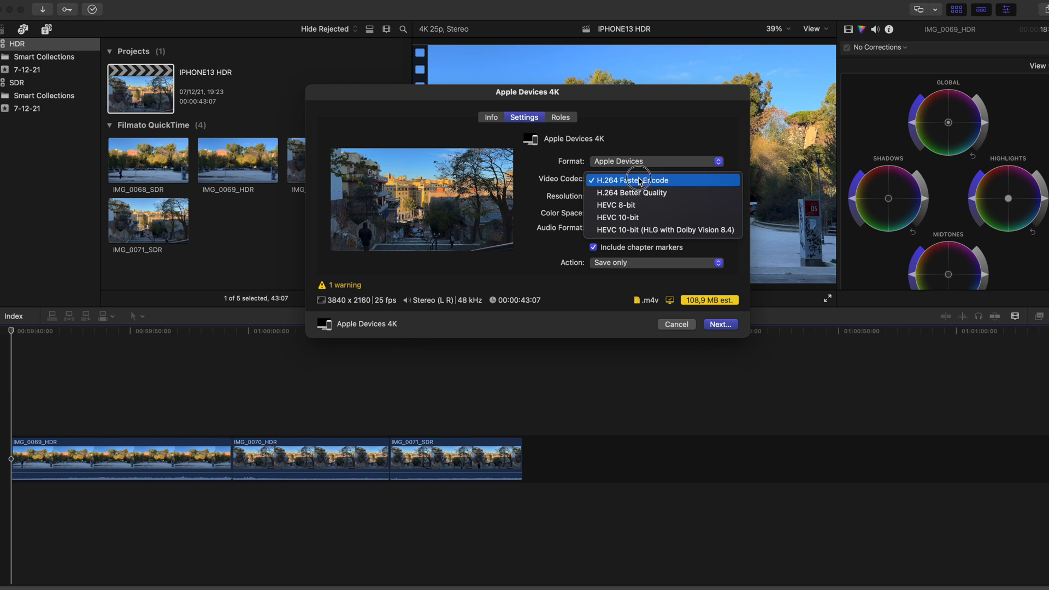
left_click(641, 231)
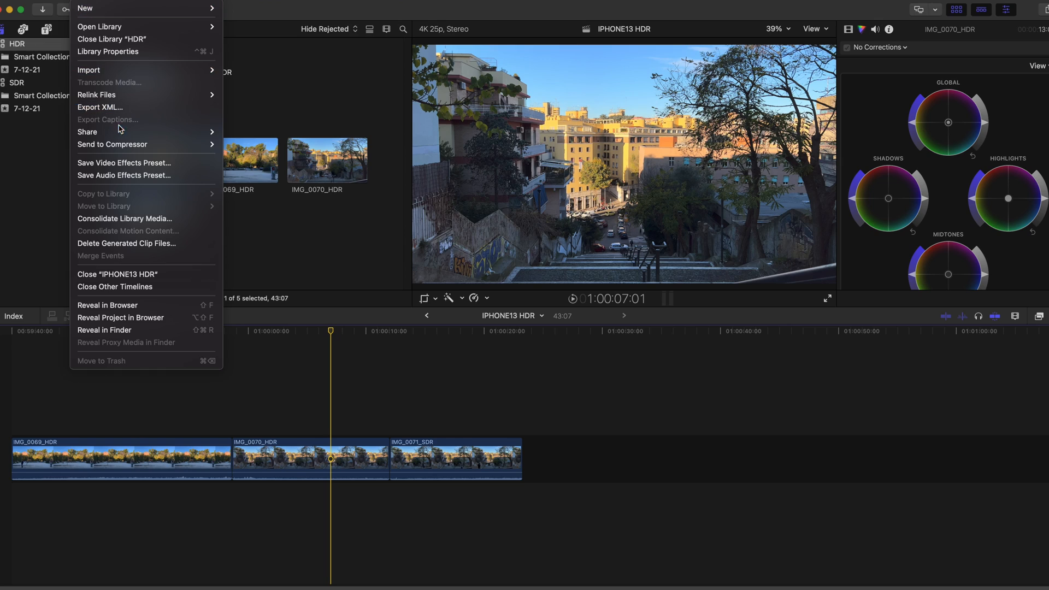
Step: Send IPHONE13 HDR to Compressor as a new batch and duplicate the Apple Devices 4K (HEVC 10-bit, HLG, Dolby Vision 8.4) preset
mouse_move(125, 146)
left_click(253, 145)
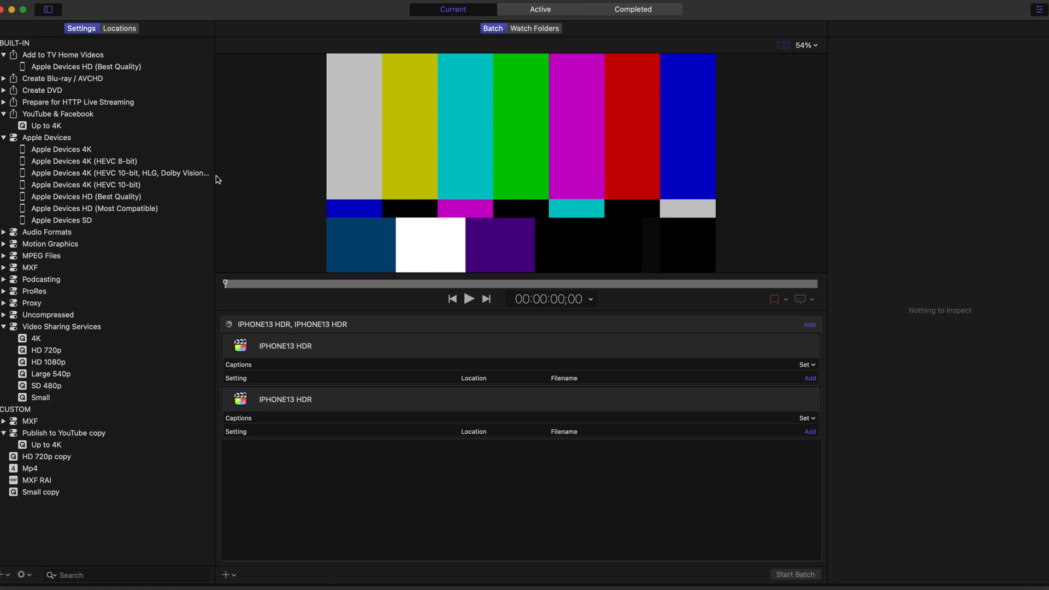
left_click(162, 175)
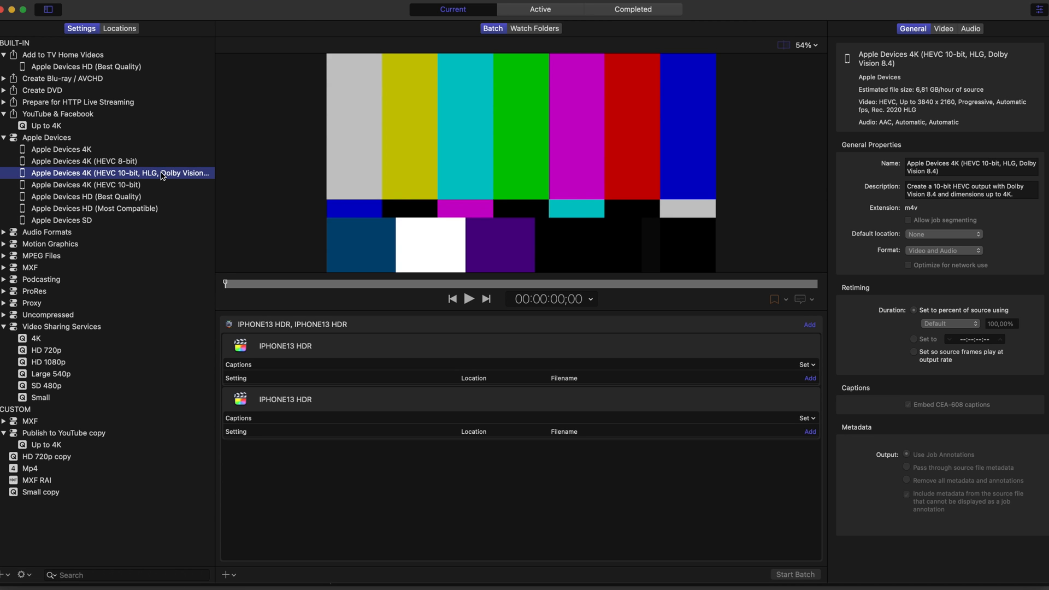
right_click(162, 174)
left_click(182, 181)
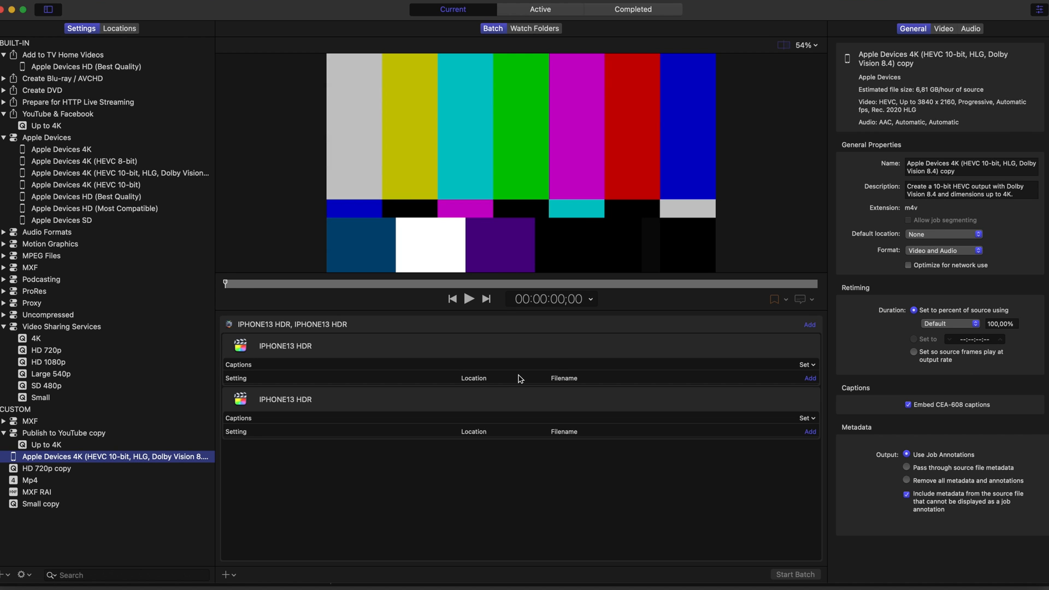
Step: Set the encoder type in the duplicated preset's video properties to Faster (standard quality)
left_click(941, 30)
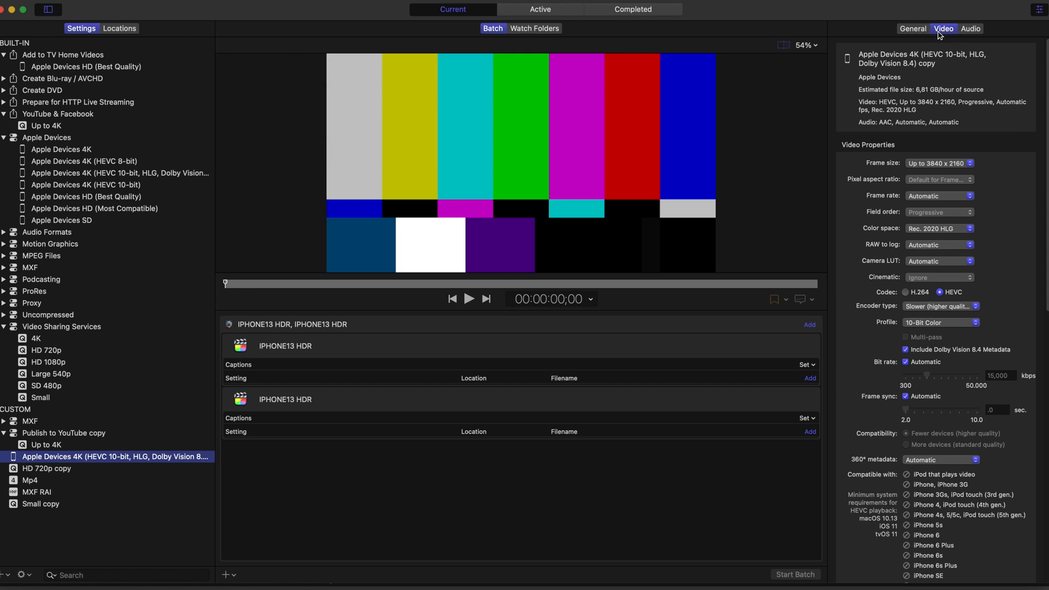
left_click(948, 309)
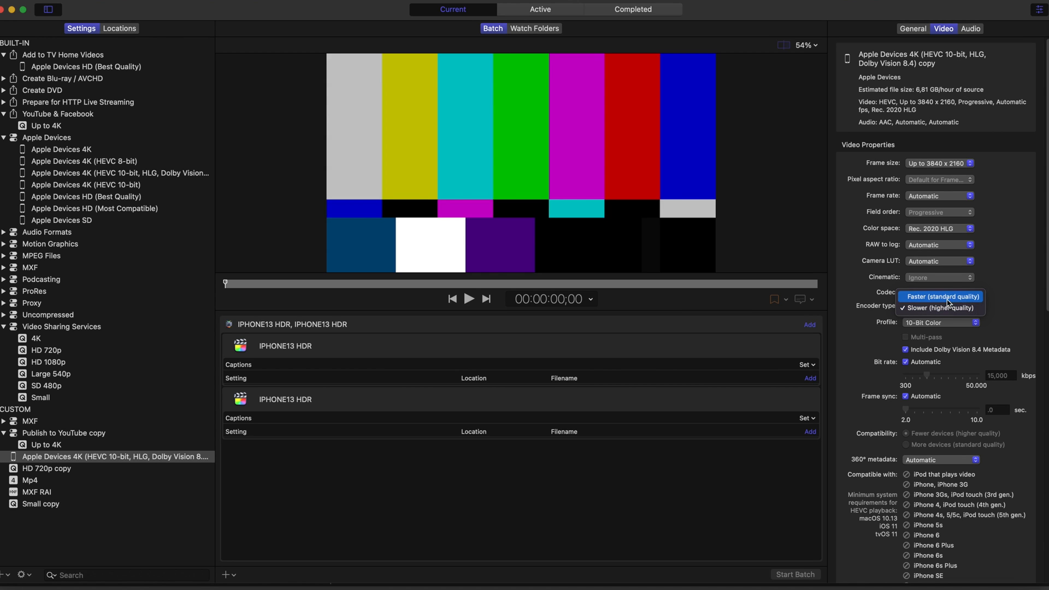
left_click(941, 296)
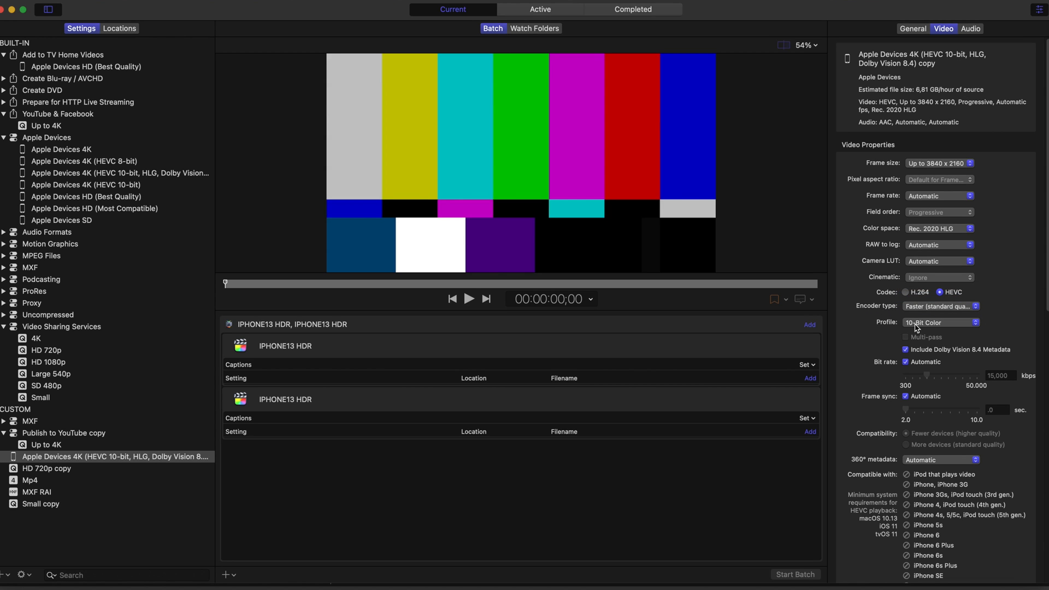